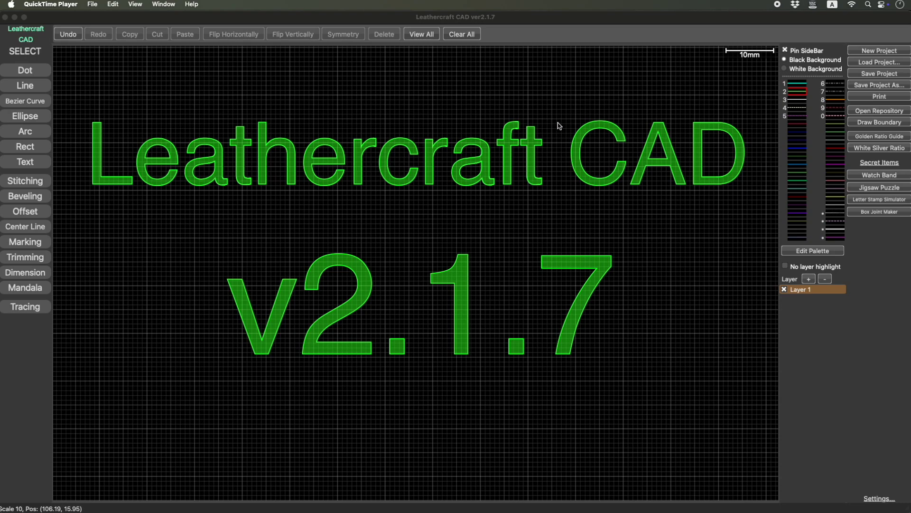
# Delete the 'Leathercraft CAD' and 'v2.1.7' text objects so the canvas is blank
pyautogui.click(104, 75)
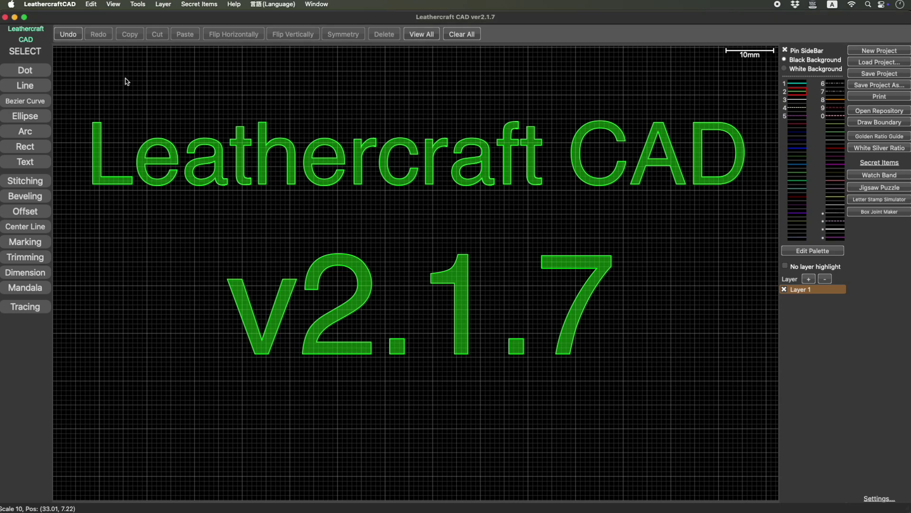
pyautogui.press('super+a')
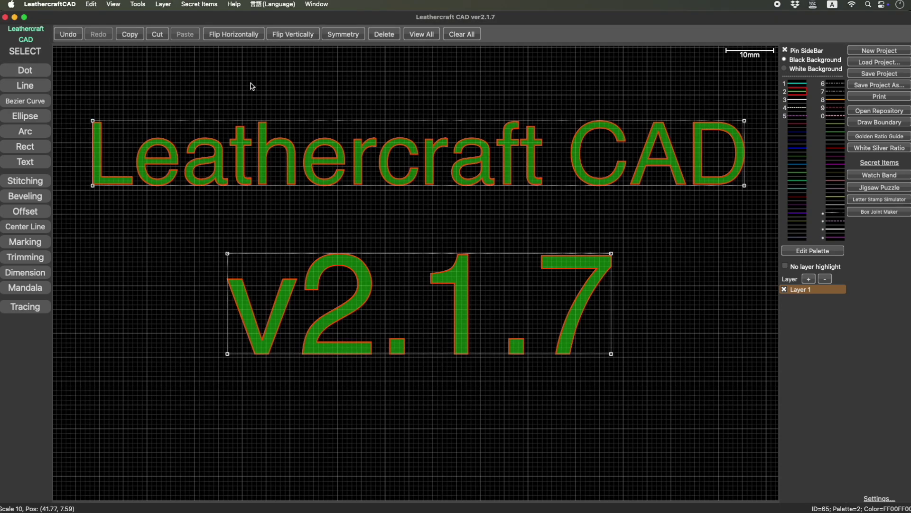
pyautogui.press('Delete')
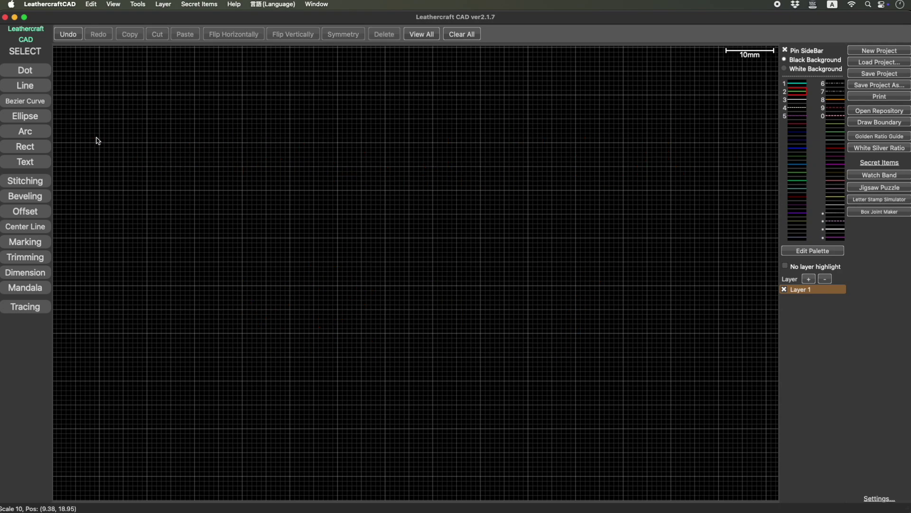
# Draw a slanted line at left and a near-vertical line about 53.33 mm long to its right
pyautogui.click(37, 89)
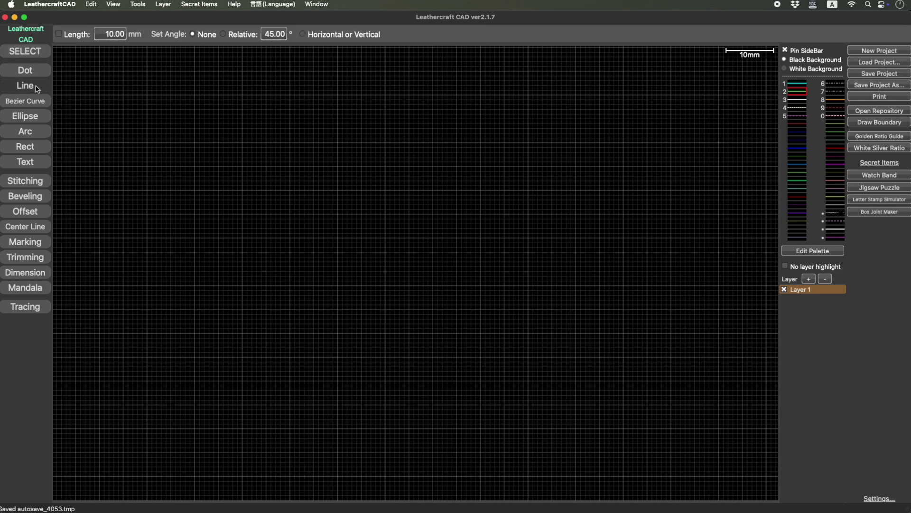
pyautogui.click(243, 96)
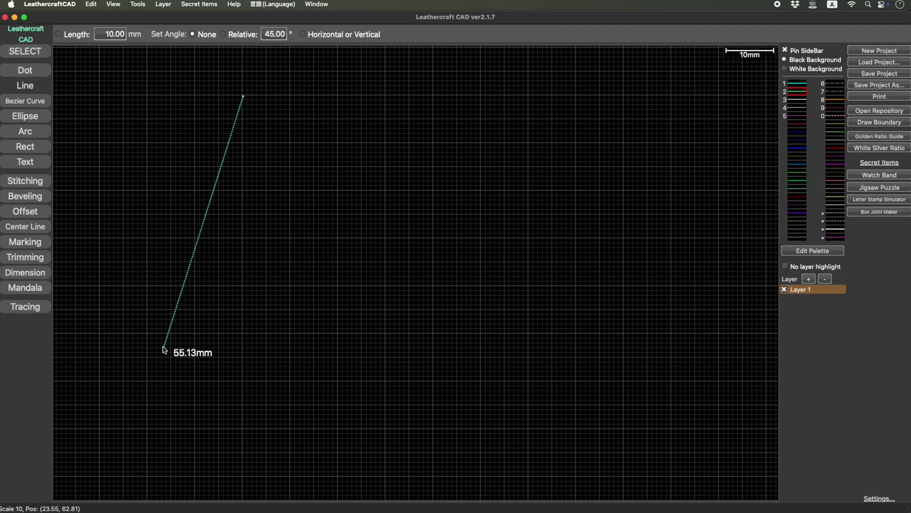
pyautogui.click(194, 362)
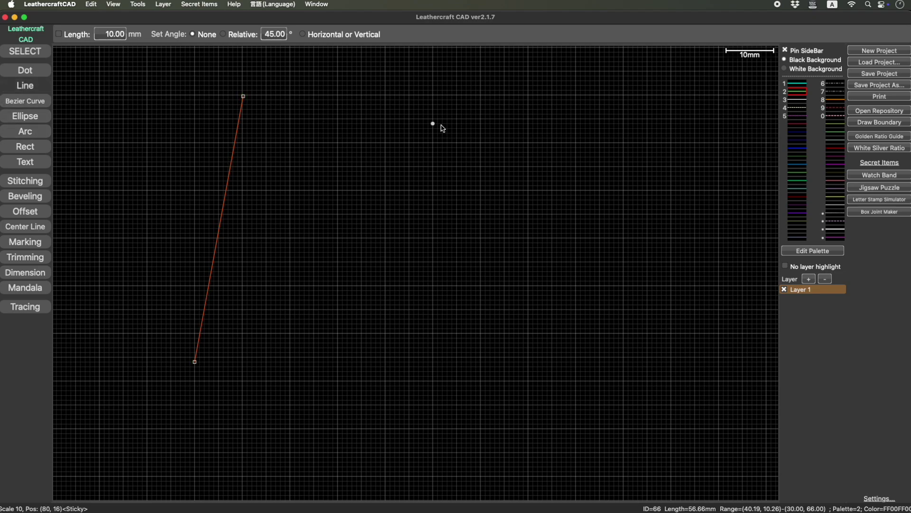
pyautogui.click(395, 109)
pyautogui.click(390, 363)
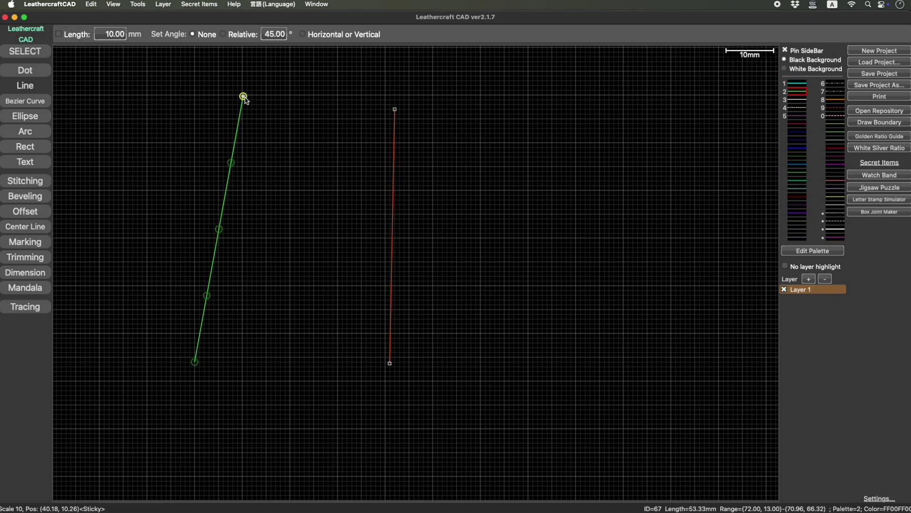
pyautogui.click(31, 231)
# Add a crossbar between the lines' midpoints and two diagonals crossing between their upper and lower division points
pyautogui.click(219, 229)
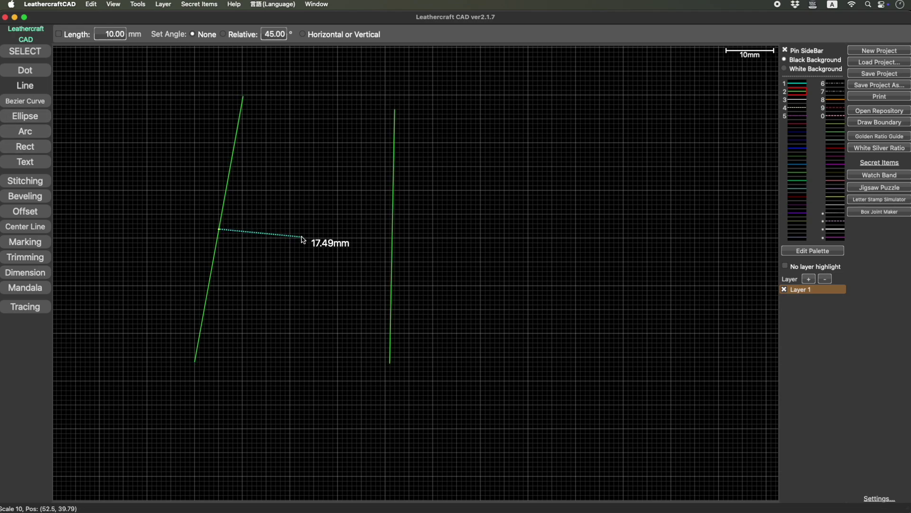
pyautogui.click(393, 237)
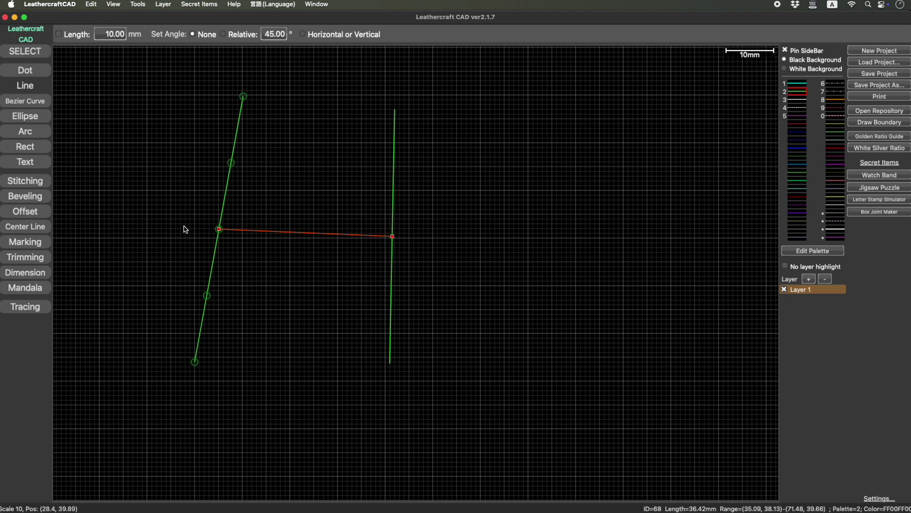
pyautogui.click(393, 172)
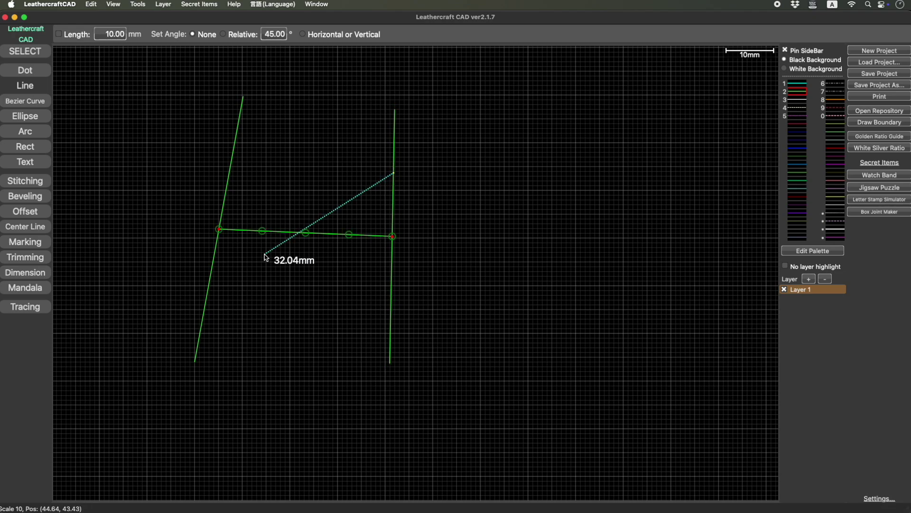
pyautogui.click(207, 295)
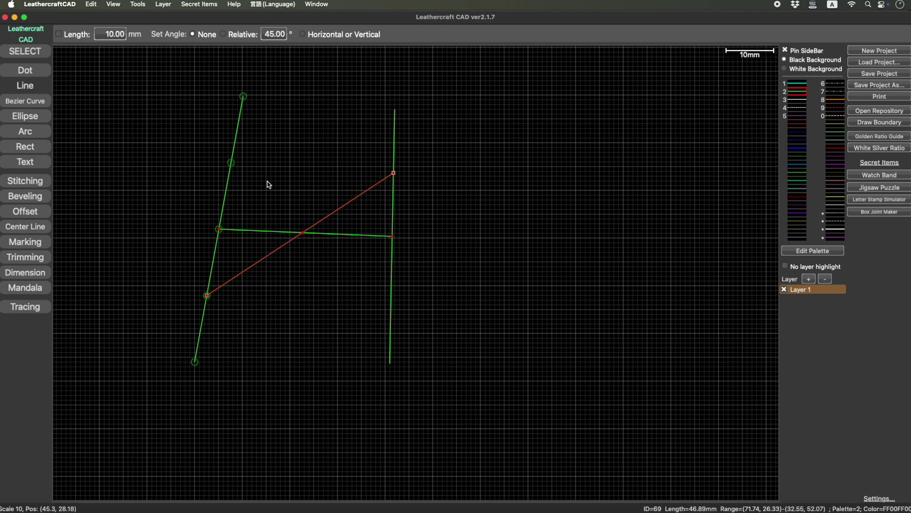
pyautogui.click(231, 163)
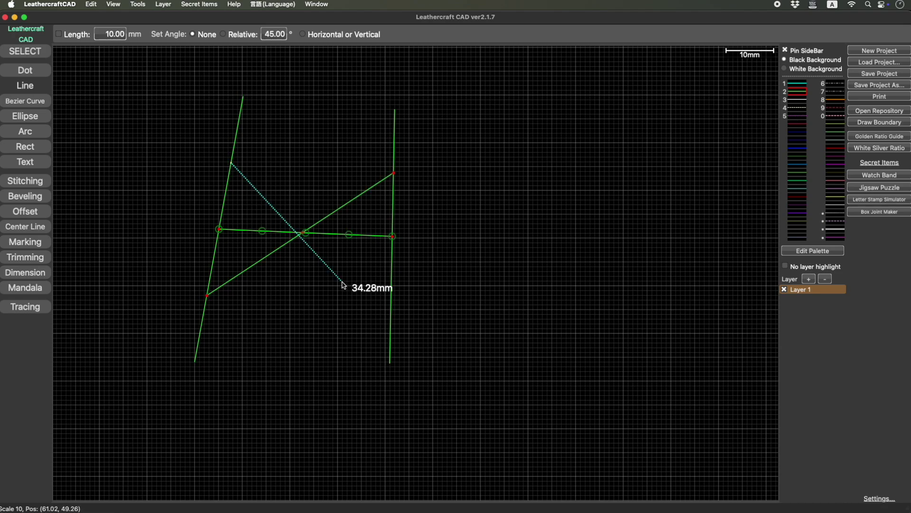
pyautogui.click(391, 300)
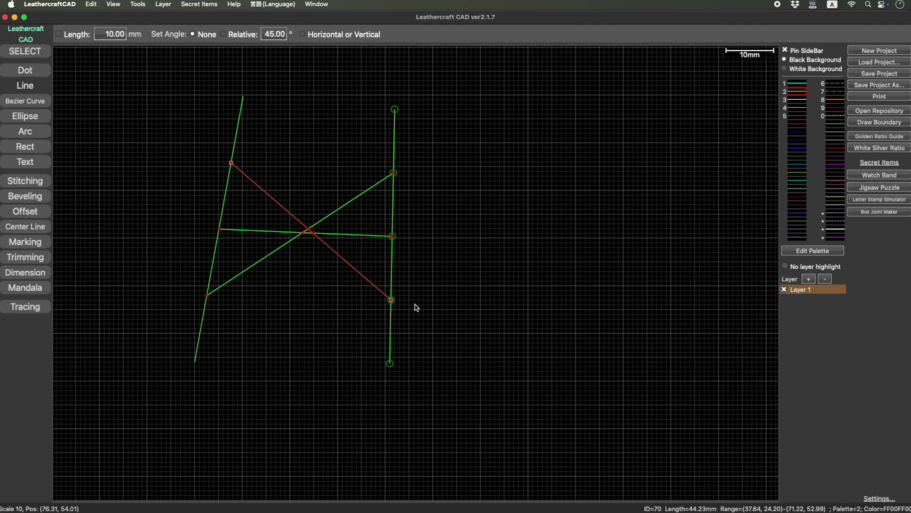
# Draw a three-point arc of about 93.7° with 28.29 mm radius right of the uprights
pyautogui.click(25, 136)
pyautogui.click(433, 183)
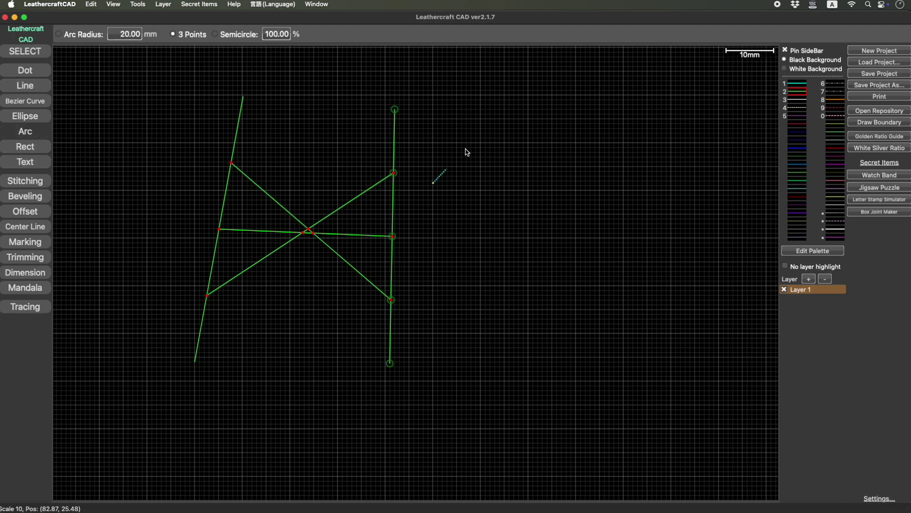
pyautogui.click(518, 117)
pyautogui.click(623, 133)
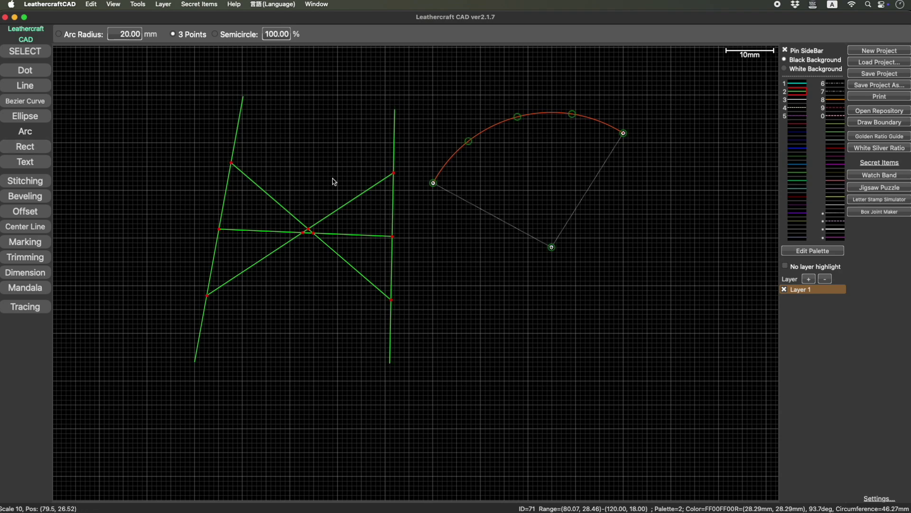
# Draw a 40 mm circle below the arc and two lines from its centre up to the arc
pyautogui.click(36, 119)
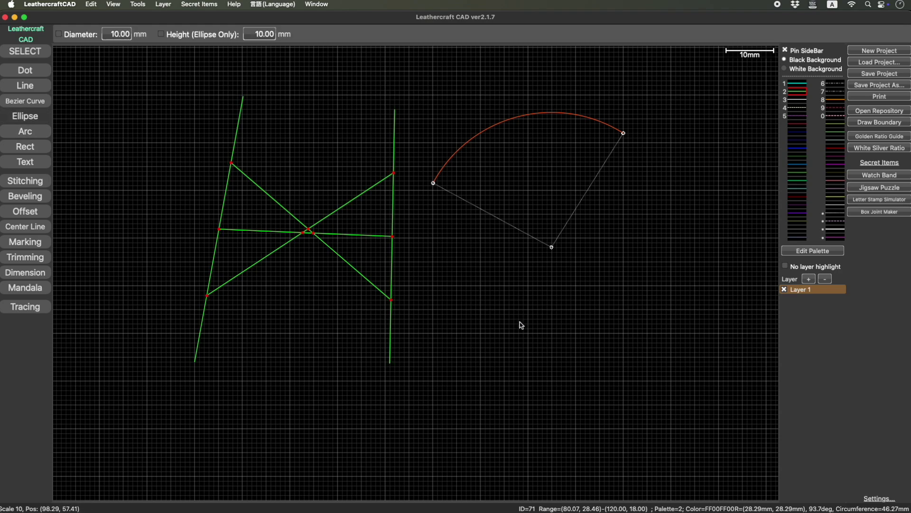
pyautogui.moveTo(529, 335); pyautogui.dragTo(624, 431)
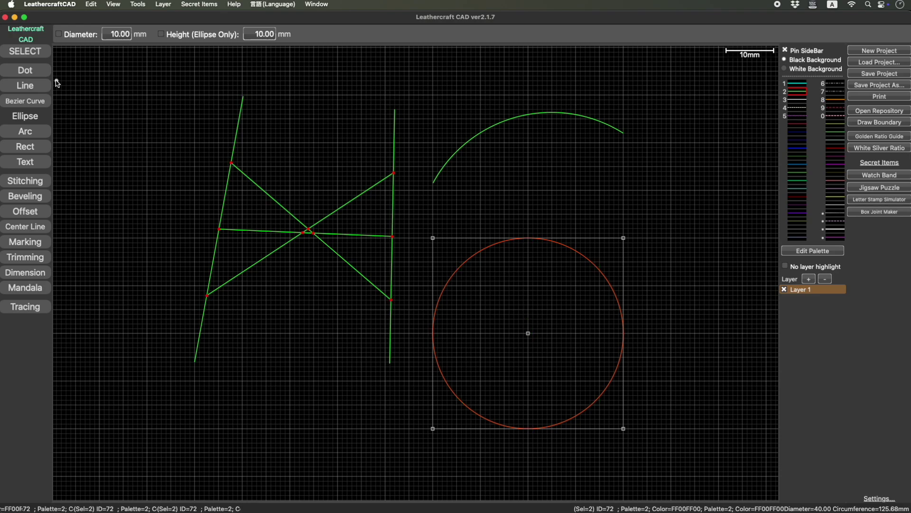
pyautogui.click(26, 85)
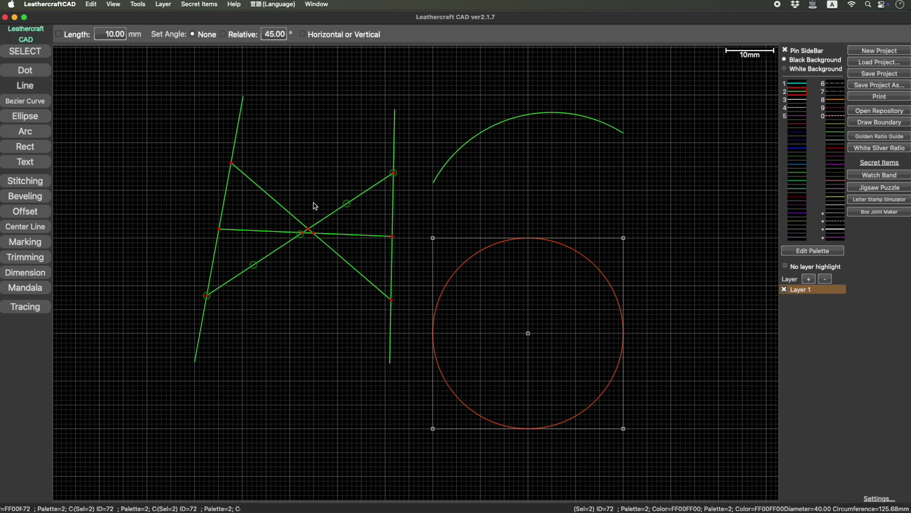
pyautogui.click(528, 334)
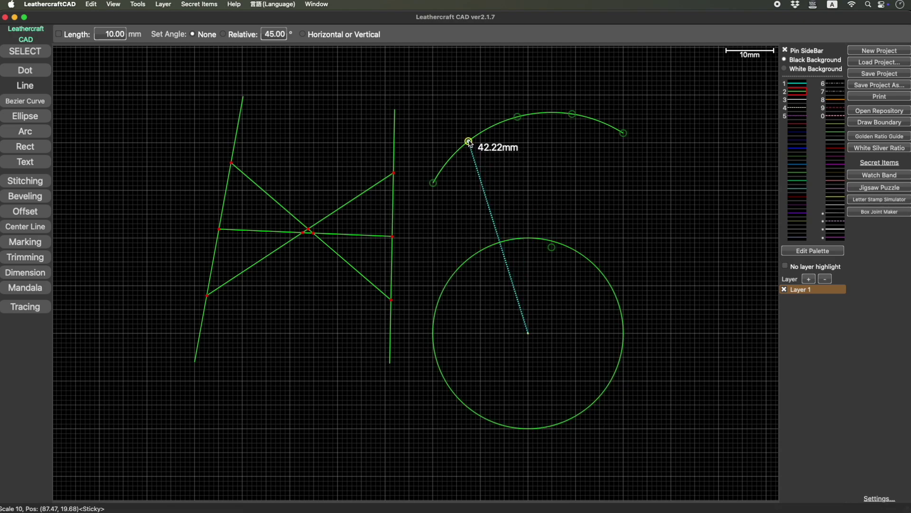
pyautogui.click(469, 142)
pyautogui.click(528, 332)
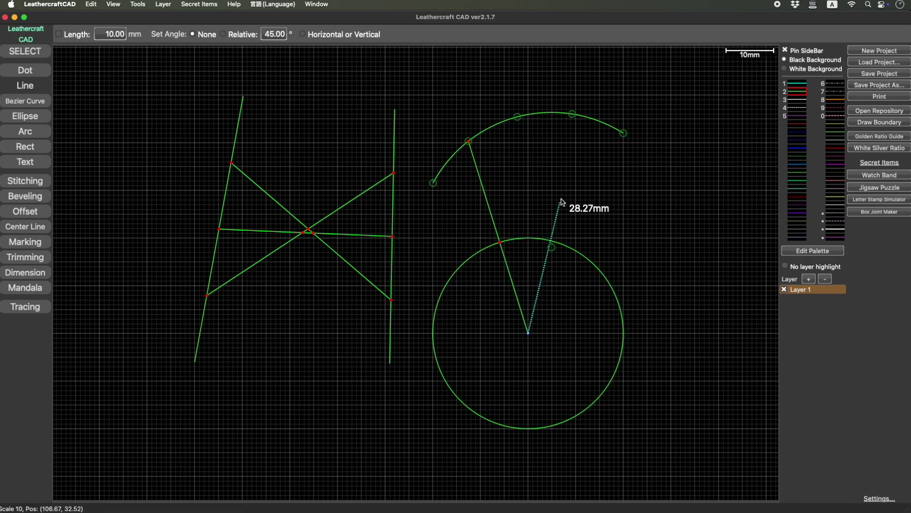
pyautogui.click(572, 114)
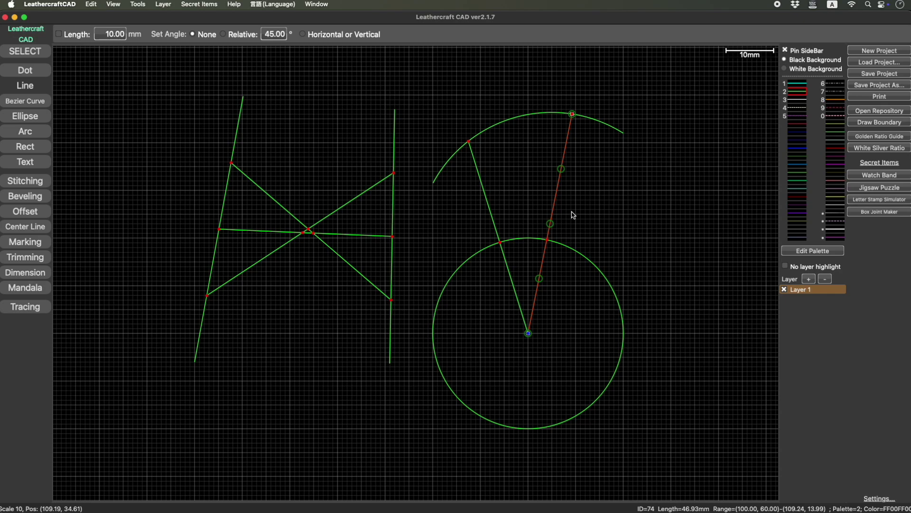
# Link both arc ends to a point on the circle's top edge with two lines
pyautogui.click(624, 135)
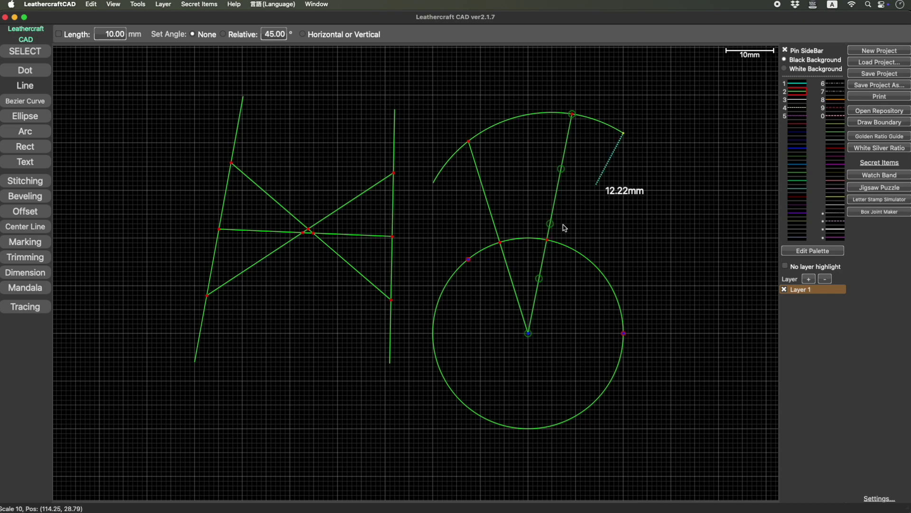
pyautogui.click(553, 247)
pyautogui.click(553, 248)
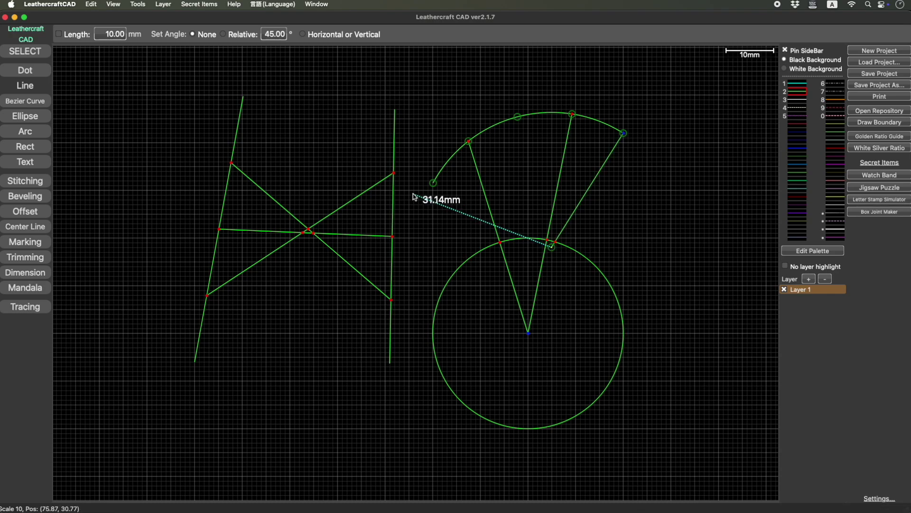
pyautogui.click(433, 184)
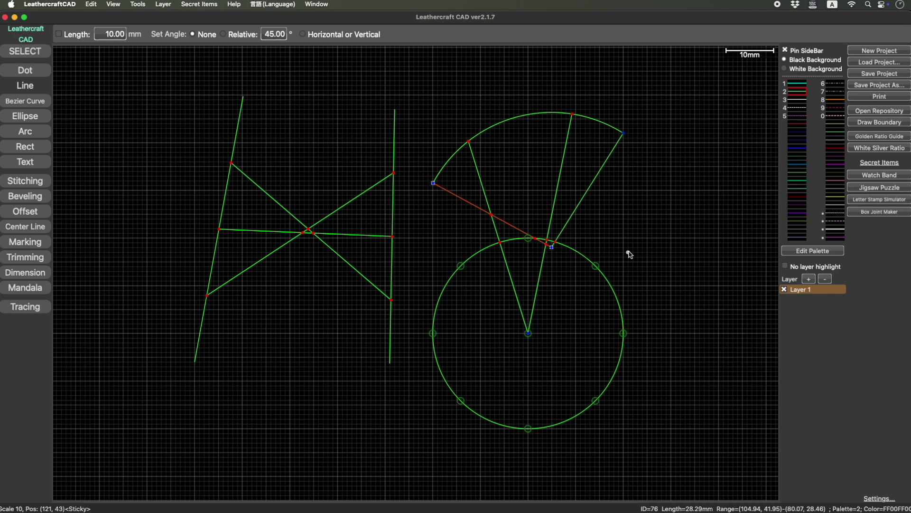
# Sketch a four-point Bezier curve on the empty canvas at far left
pyautogui.click(25, 86)
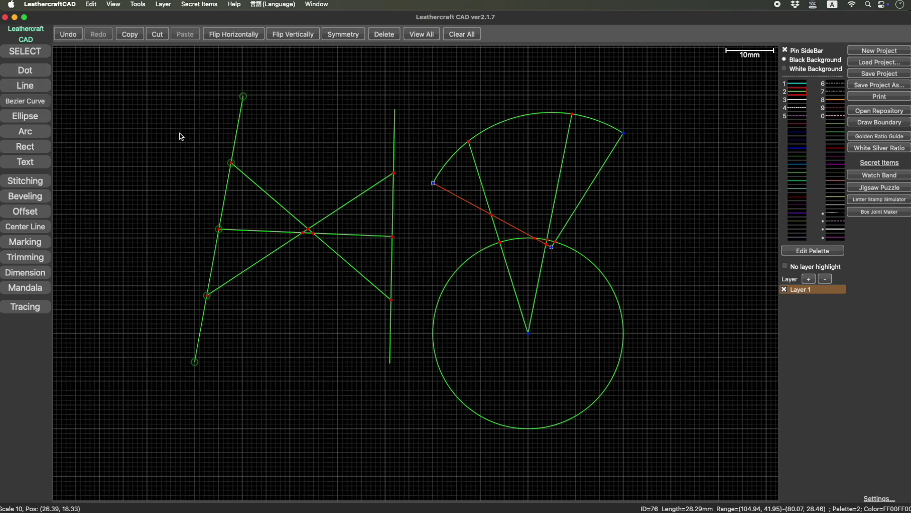
pyautogui.click(180, 134)
pyautogui.click(87, 158)
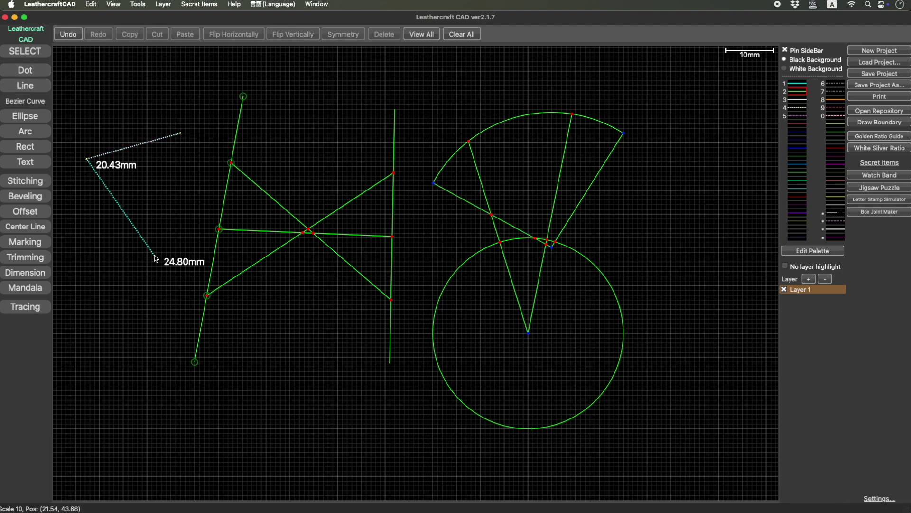
pyautogui.click(155, 257)
pyautogui.click(85, 338)
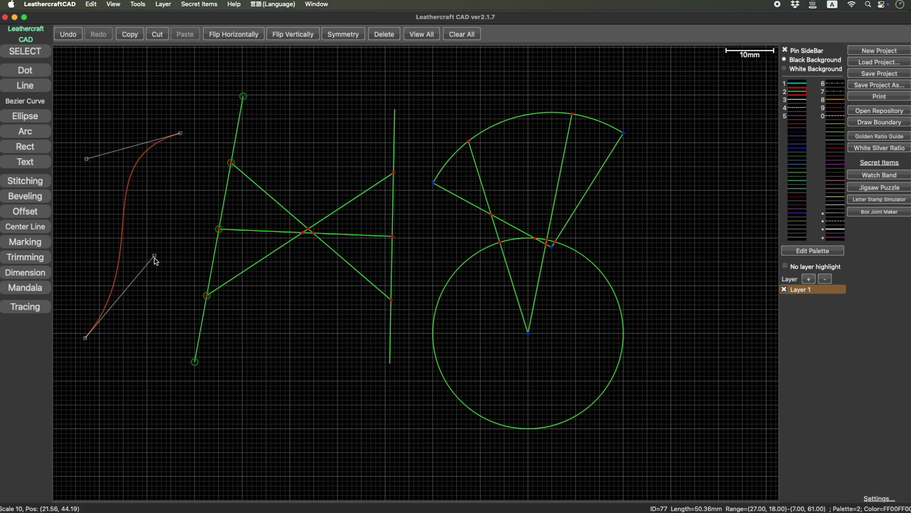
# Reshape the curve into a smooth outward-bowing arc and nudge it into place
pyautogui.moveTo(155, 256); pyautogui.dragTo(77, 262)
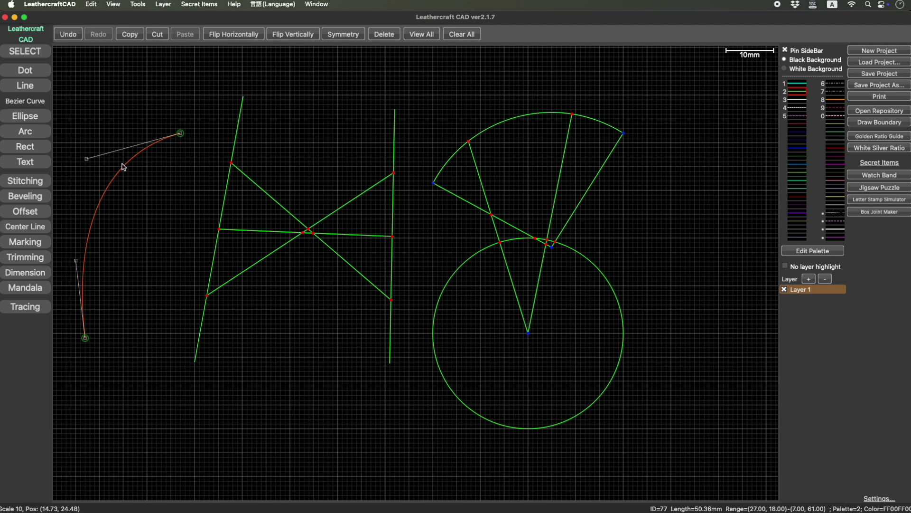
pyautogui.moveTo(123, 167); pyautogui.dragTo(133, 163)
pyautogui.click(61, 90)
# Clear the temporary measurement and reposition the Bezier curve
pyautogui.click(42, 57)
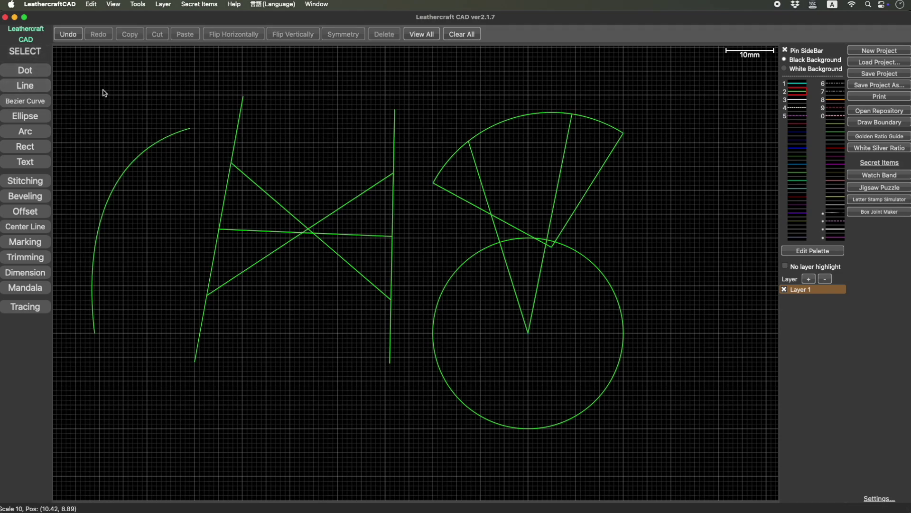
pyautogui.click(162, 142)
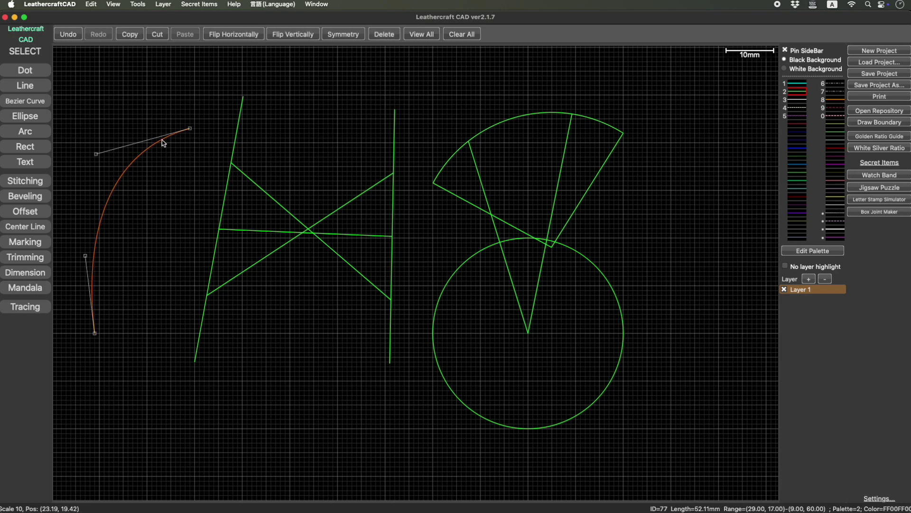
pyautogui.click(151, 149)
pyautogui.moveTo(151, 148); pyautogui.dragTo(203, 136)
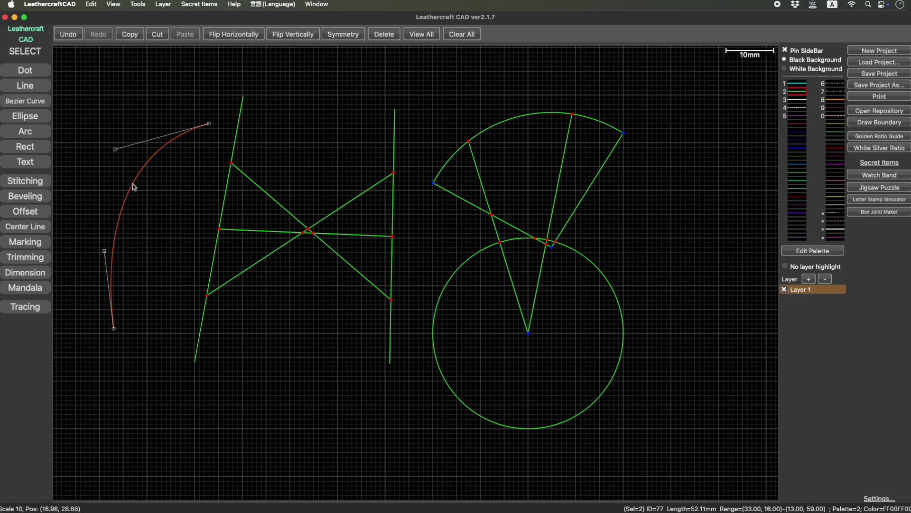
pyautogui.moveTo(134, 187)
pyautogui.mouseDown()
pyautogui.moveTo(136, 203)
pyautogui.moveTo(116, 147)
pyautogui.moveTo(121, 175)
pyautogui.moveTo(126, 164)
pyautogui.moveTo(121, 177)
pyautogui.mouseUp()
# Select the crossing lines and vertical line and move them over the arc-and-circle figure
pyautogui.moveTo(200, 77); pyautogui.dragTo(417, 415)
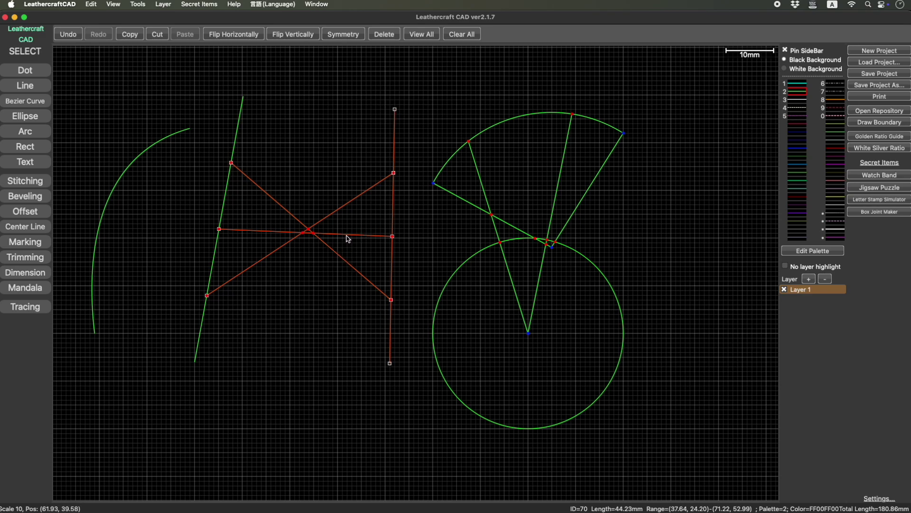
pyautogui.moveTo(348, 239); pyautogui.dragTo(350, 213)
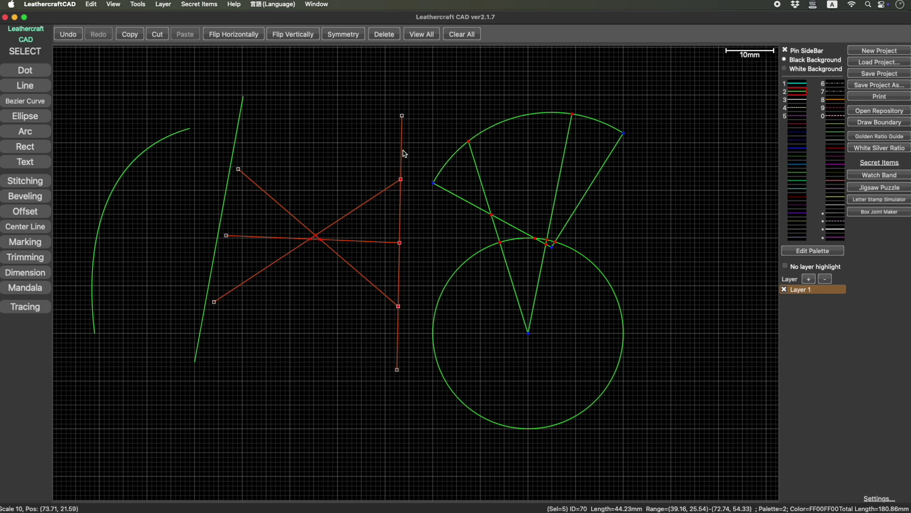
pyautogui.moveTo(403, 153); pyautogui.dragTo(447, 143)
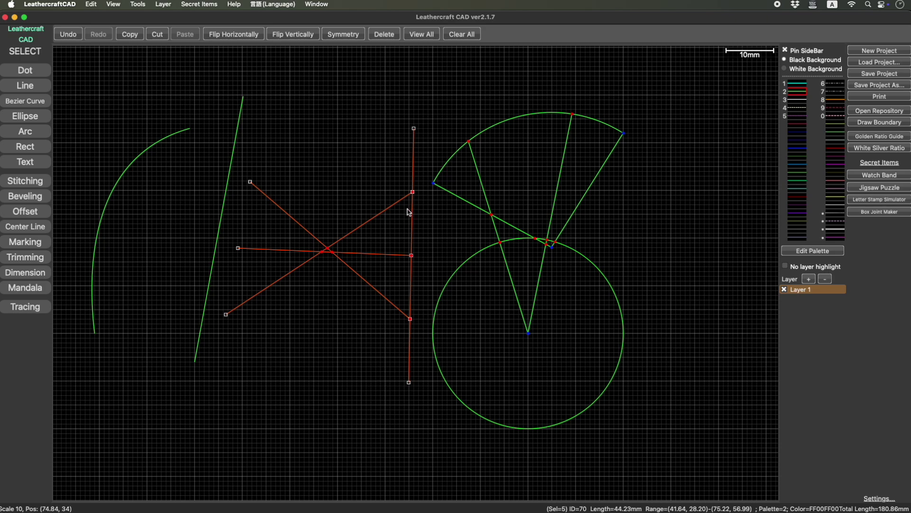
pyautogui.moveTo(388, 209); pyautogui.dragTo(400, 173)
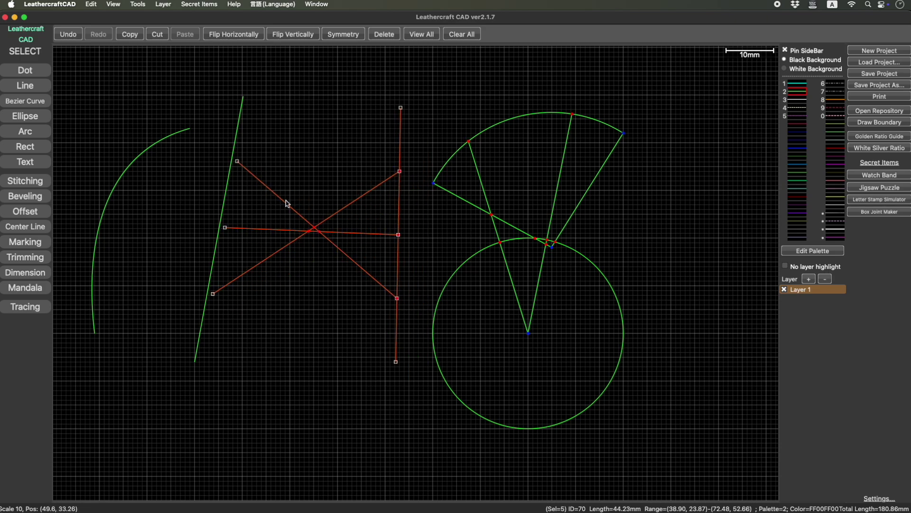
pyautogui.moveTo(260, 183); pyautogui.dragTo(282, 124)
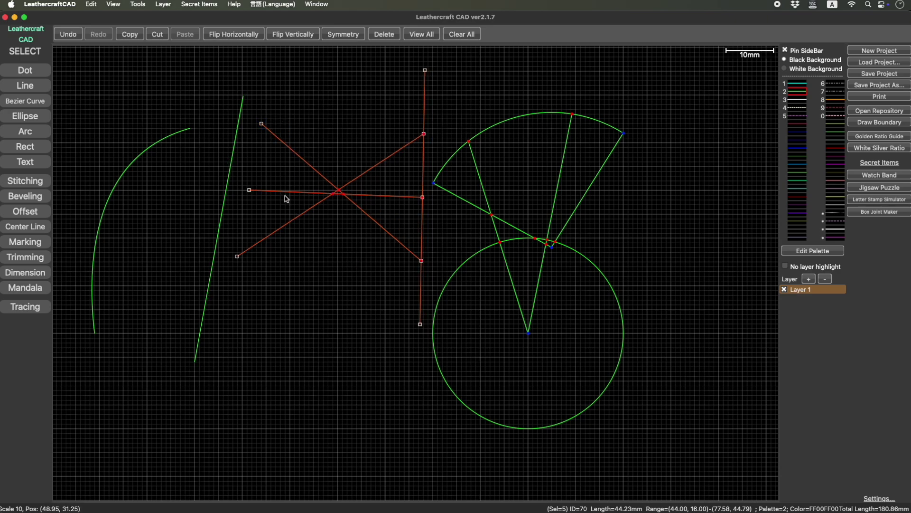
pyautogui.moveTo(276, 192); pyautogui.dragTo(317, 197)
pyautogui.scroll(-2, 303, 201)
pyautogui.scroll(10, 303, 200)
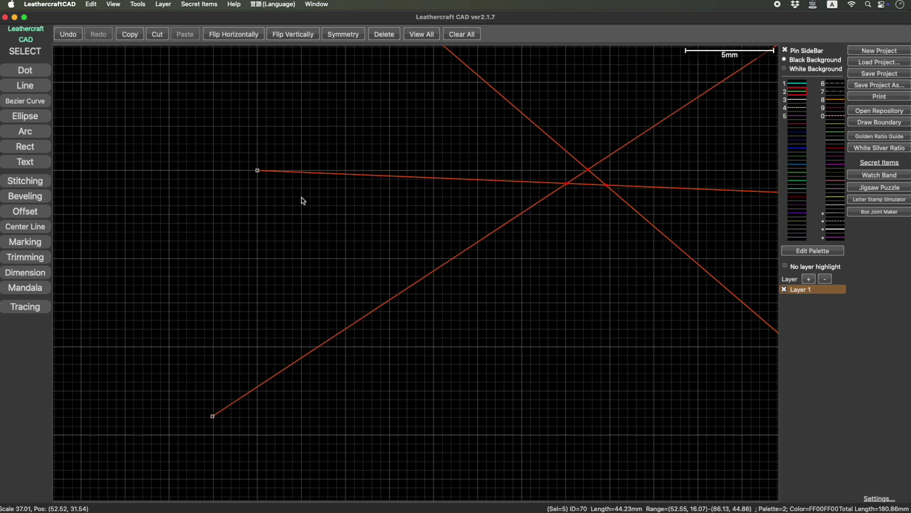
pyautogui.moveTo(305, 174); pyautogui.dragTo(344, 187)
pyautogui.scroll(-7, 331, 195)
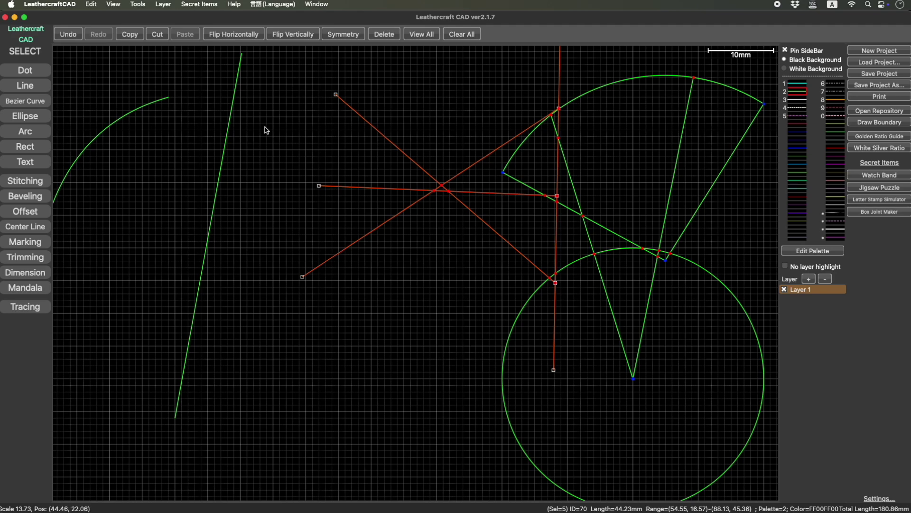
# Deselect the group and shift the slanted line slightly right and down
pyautogui.moveTo(205, 240); pyautogui.dragTo(206, 326)
pyautogui.click(208, 254)
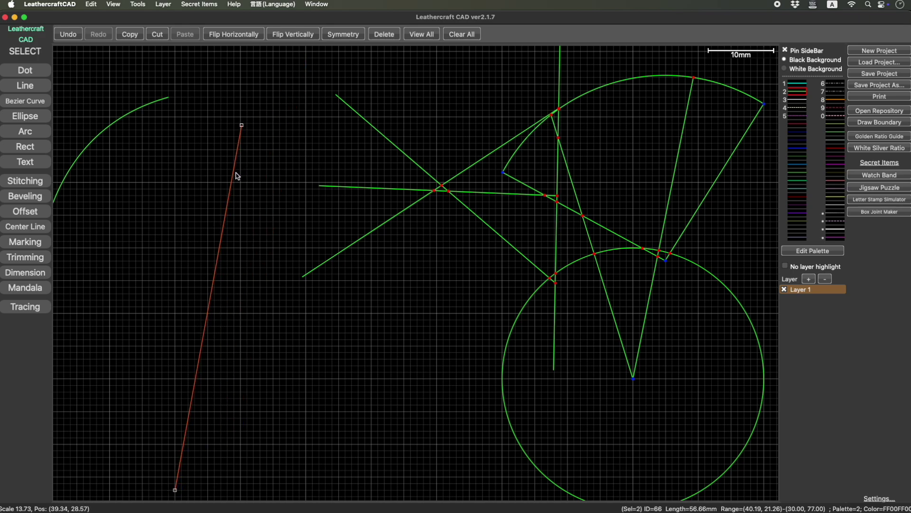
pyautogui.moveTo(458, 240)
pyautogui.mouseDown(button='right')
pyautogui.moveTo(360, 258)
pyautogui.moveTo(326, 282)
pyautogui.moveTo(380, 197)
pyautogui.moveTo(494, 207)
pyautogui.mouseUp(button='right')
pyautogui.scroll(5, 497, 207)
pyautogui.scroll(-10, 499, 212)
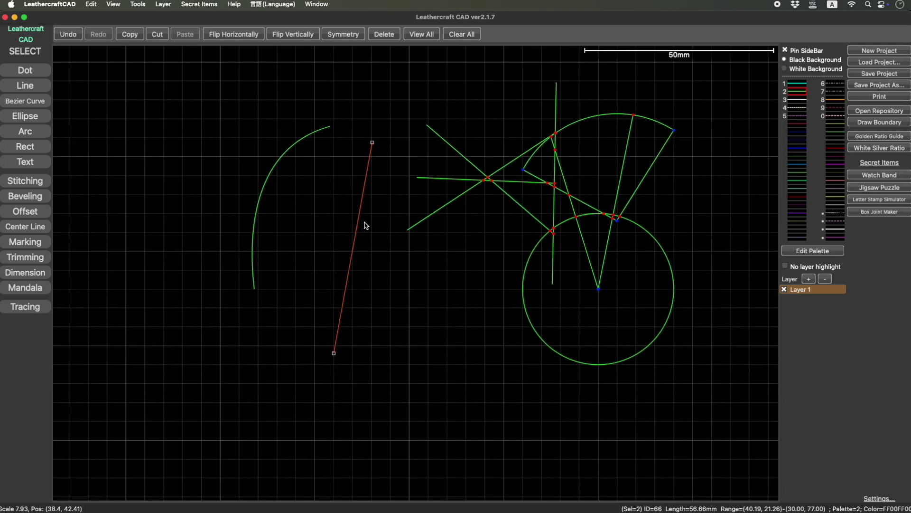
pyautogui.moveTo(359, 228); pyautogui.dragTo(376, 238)
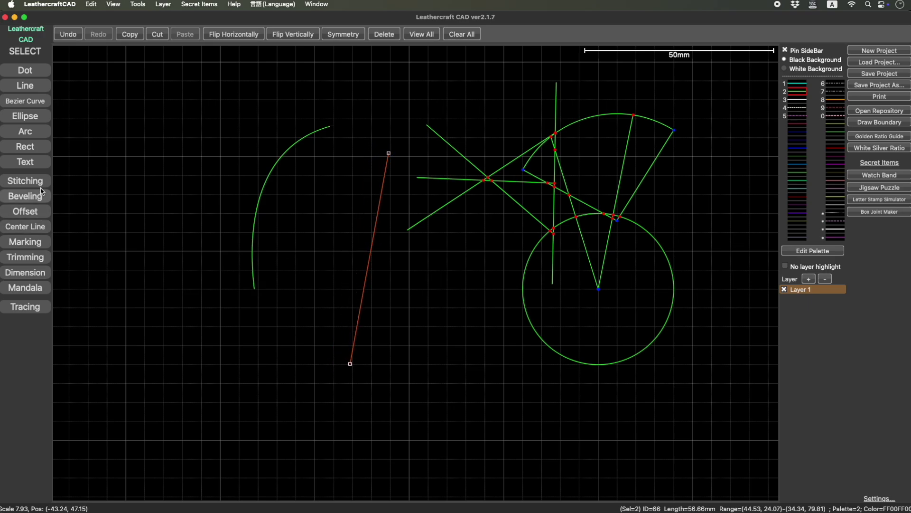
# Place a 40 mm centre line from the slanted line's top and move it beside the curve's lower end
pyautogui.click(38, 231)
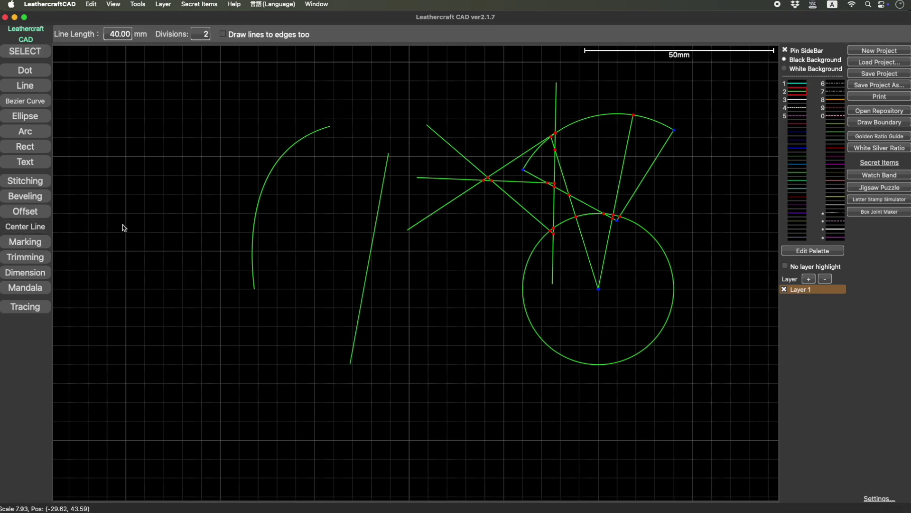
pyautogui.click(388, 153)
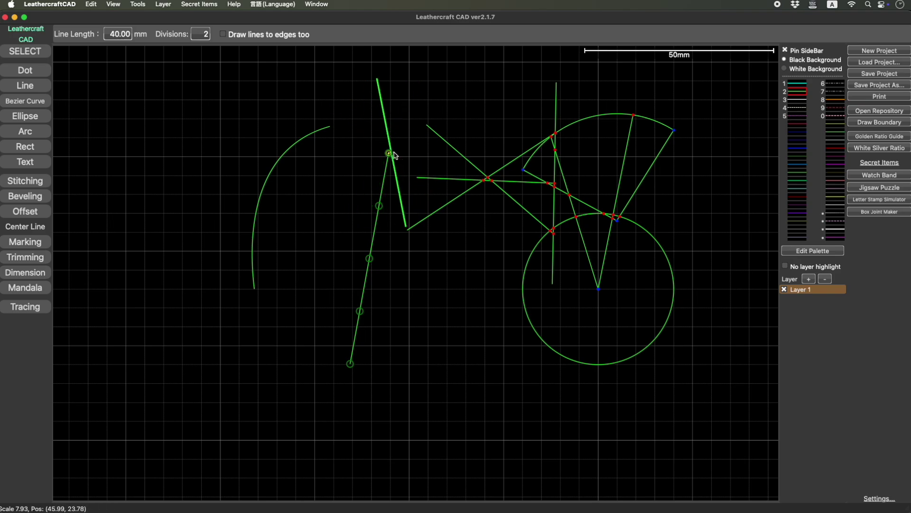
pyautogui.click(330, 127)
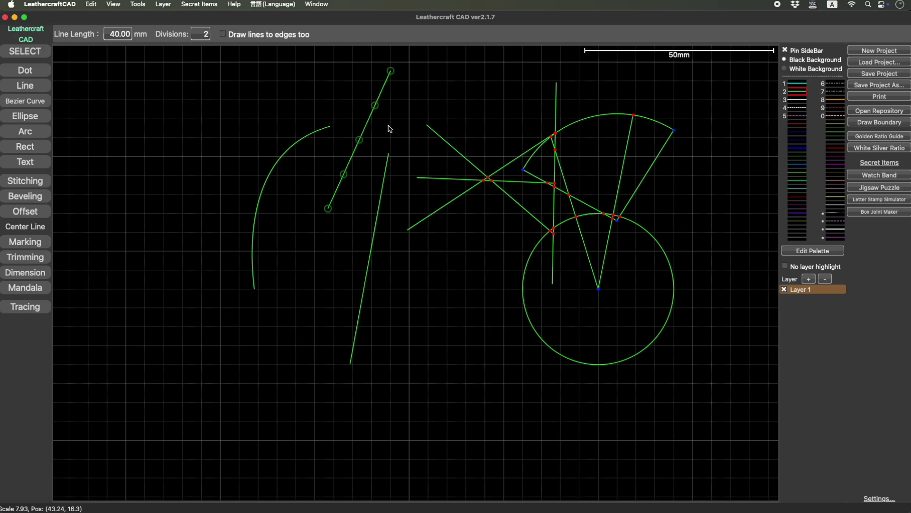
pyautogui.click(370, 259)
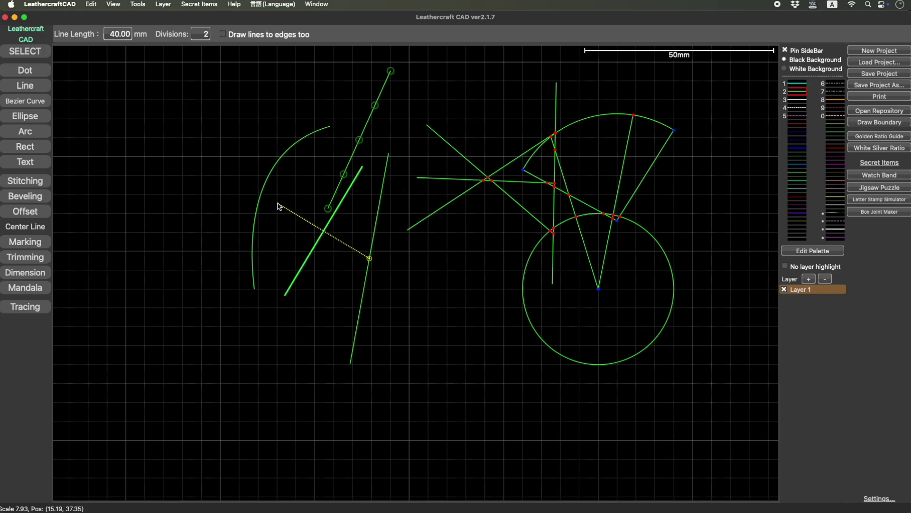
pyautogui.press('Escape')
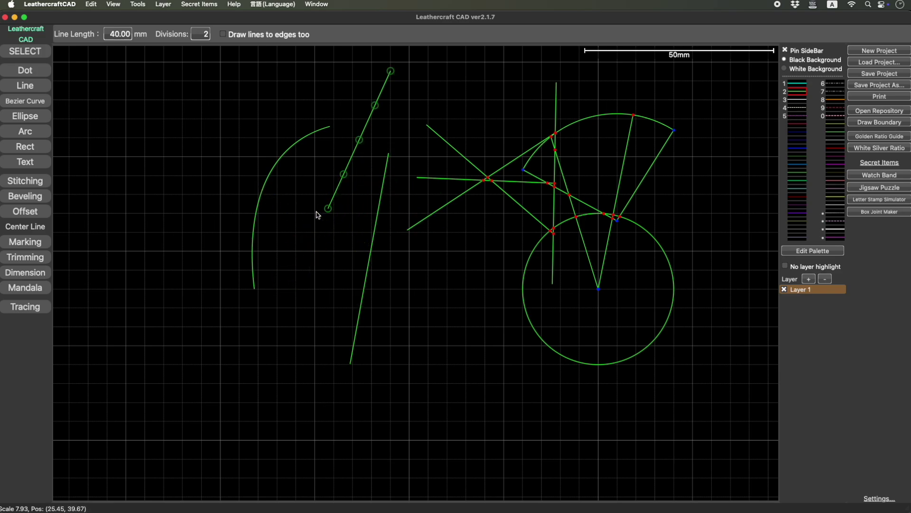
pyautogui.moveTo(357, 154); pyautogui.dragTo(302, 244)
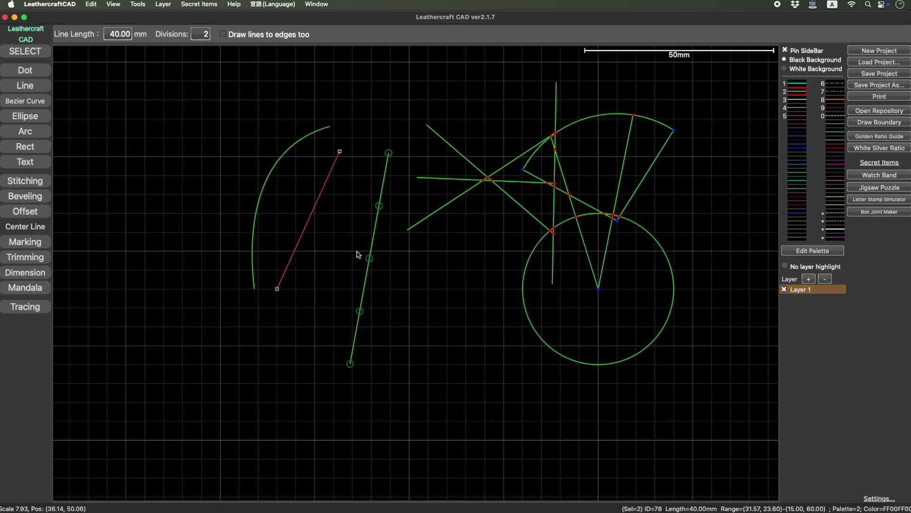
# Add a second centre line midway between the new line and the long slanted line
pyautogui.click(370, 259)
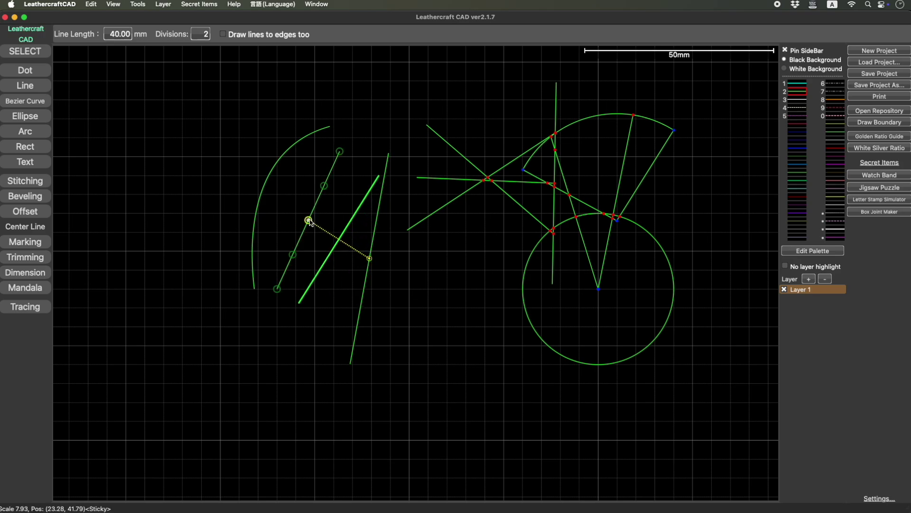
pyautogui.click(309, 220)
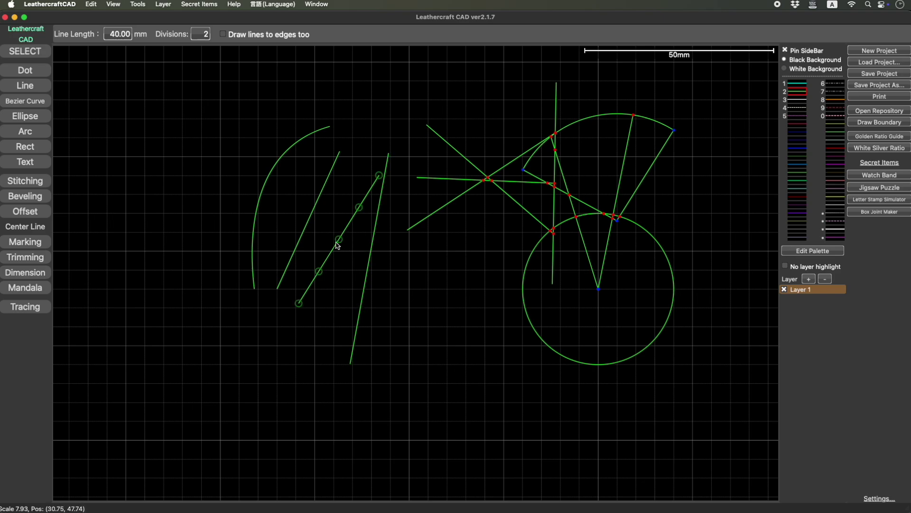
pyautogui.click(369, 259)
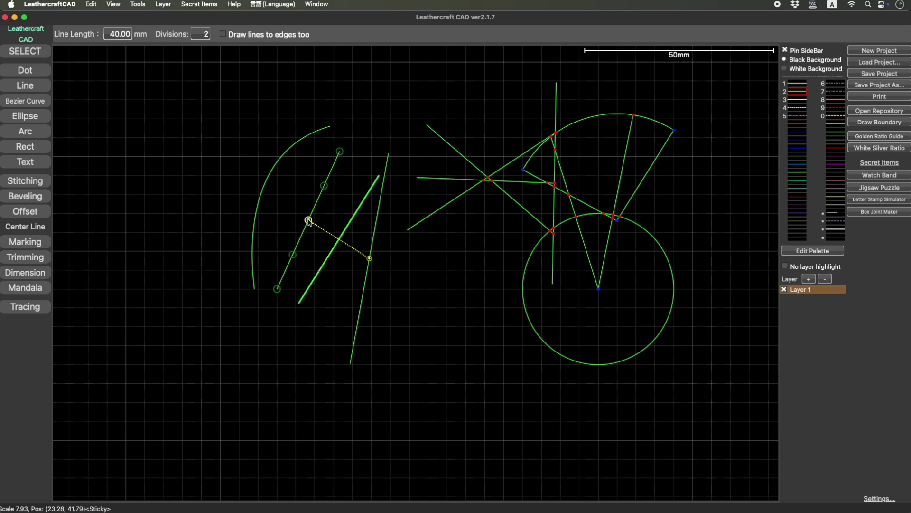
pyautogui.press('Escape')
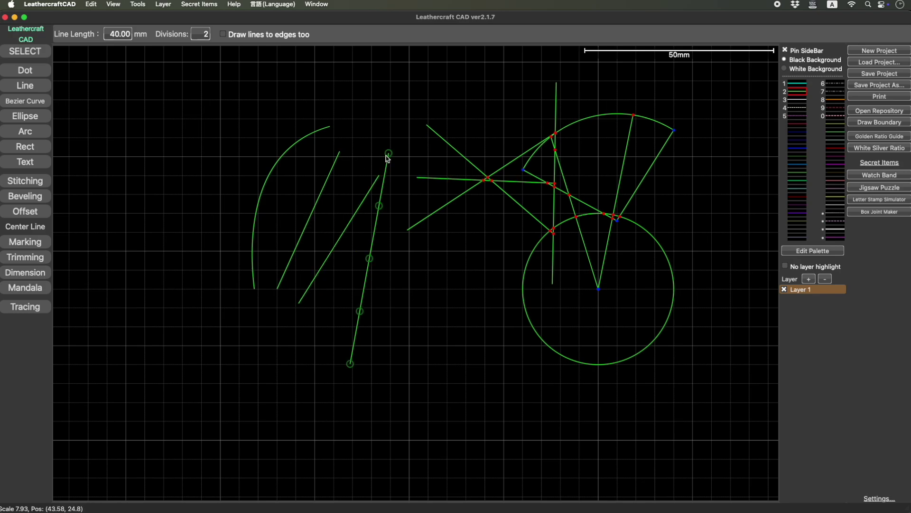
# Cut the middle centre line and draw the quadrilateral's top edge to the slanted line's top
pyautogui.press('Escape')
pyautogui.click(332, 254)
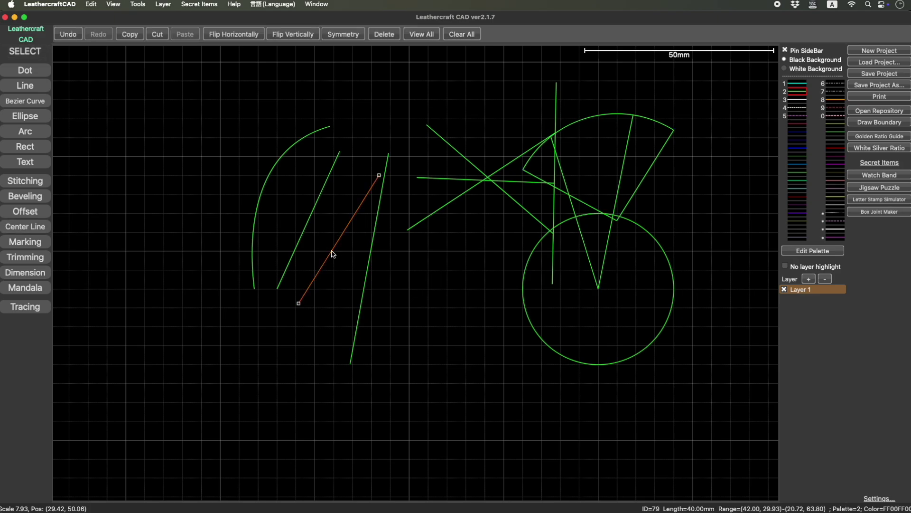
pyautogui.press('super+x')
pyautogui.click(22, 90)
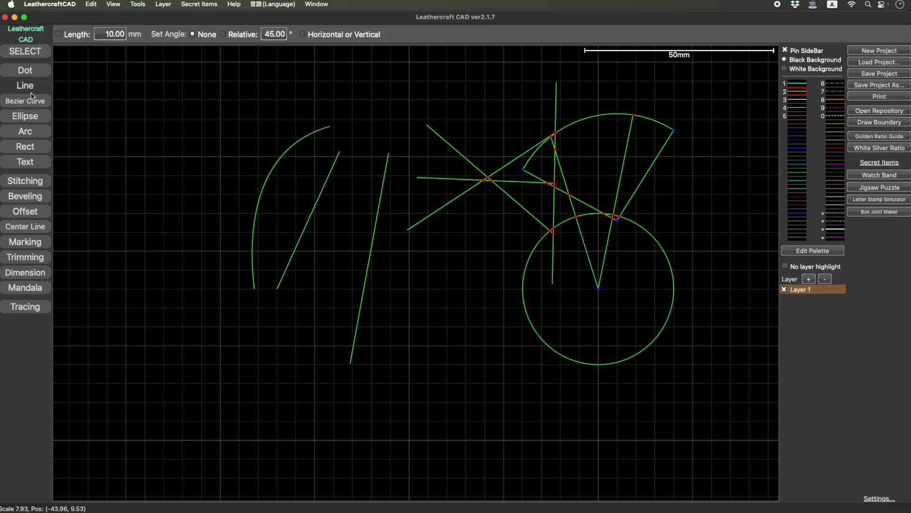
pyautogui.click(340, 152)
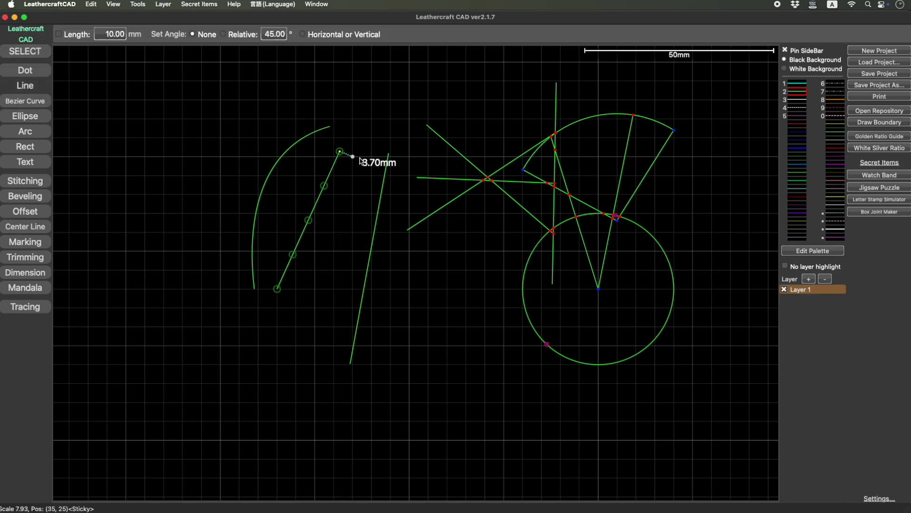
pyautogui.click(389, 153)
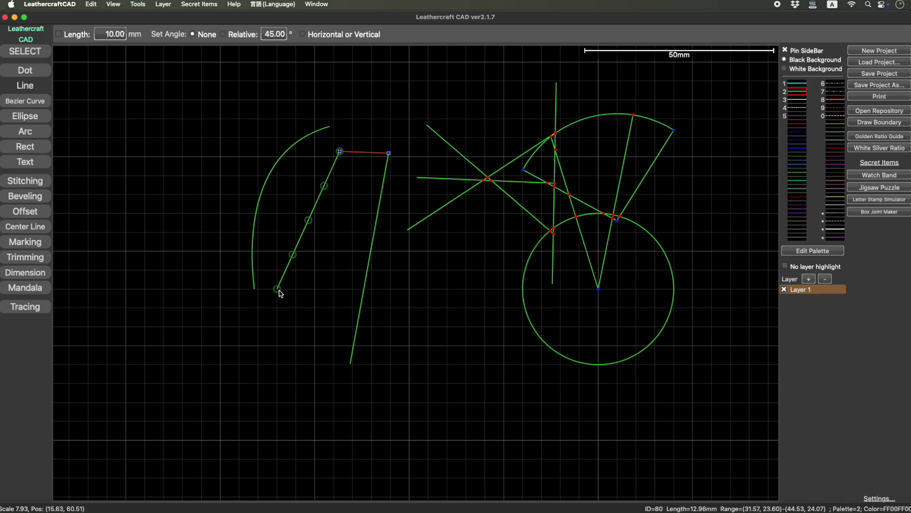
# Draw the bottom-left edge and a 47.98 mm line from its midpoint to the top edge's midpoint
pyautogui.click(277, 289)
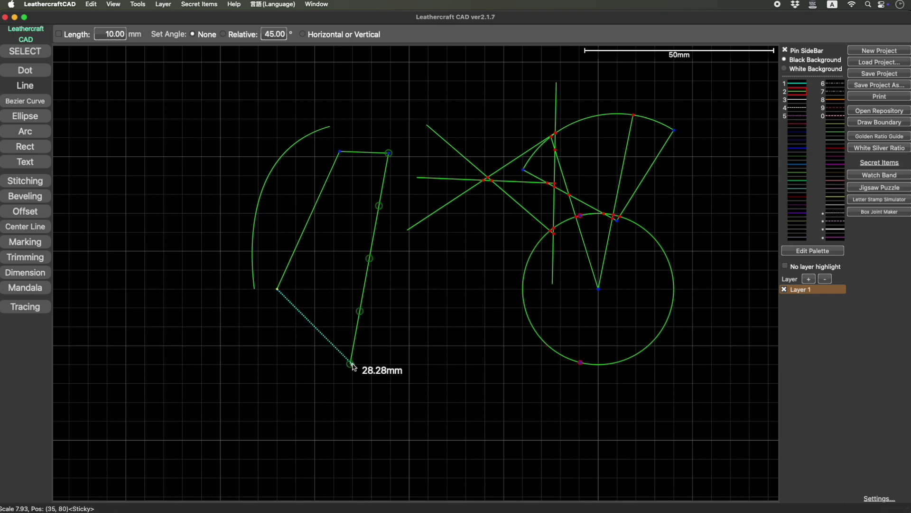
pyautogui.click(350, 365)
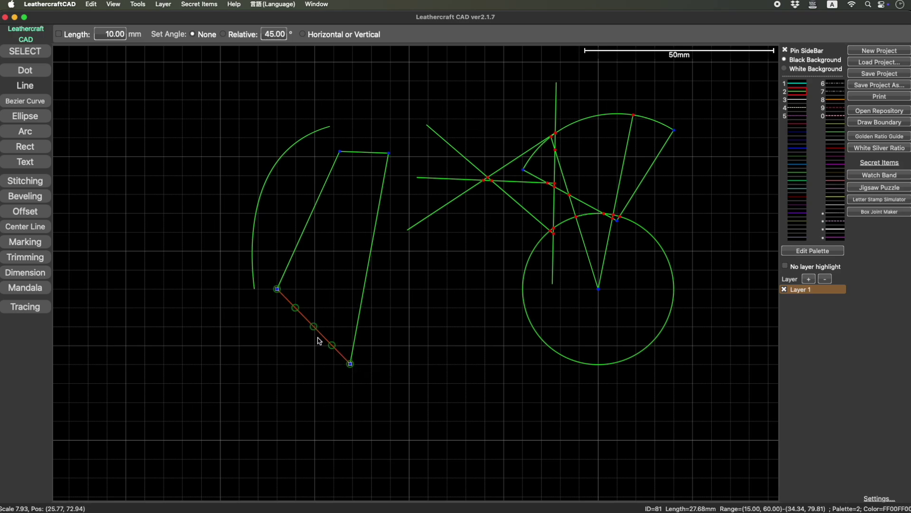
pyautogui.click(313, 326)
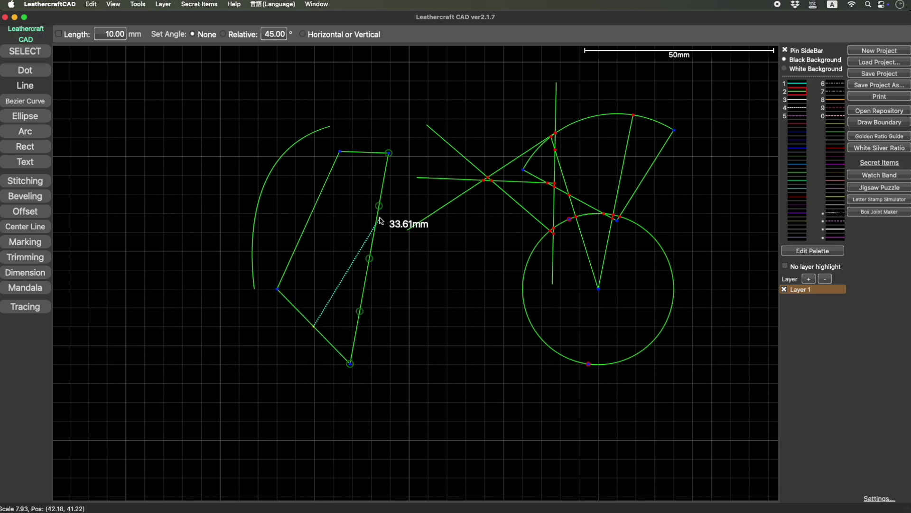
pyautogui.click(364, 152)
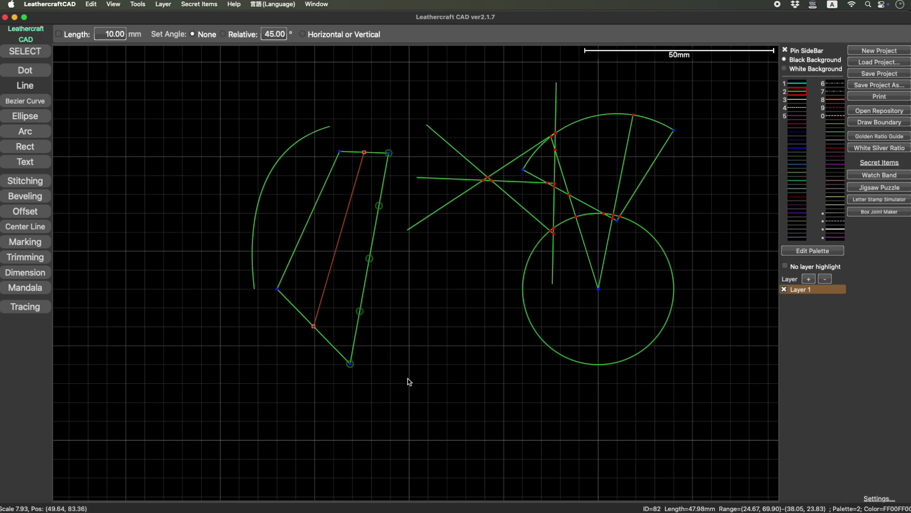
# Box-select the quadrilateral with its inner line and move it slightly lower
pyautogui.click(32, 53)
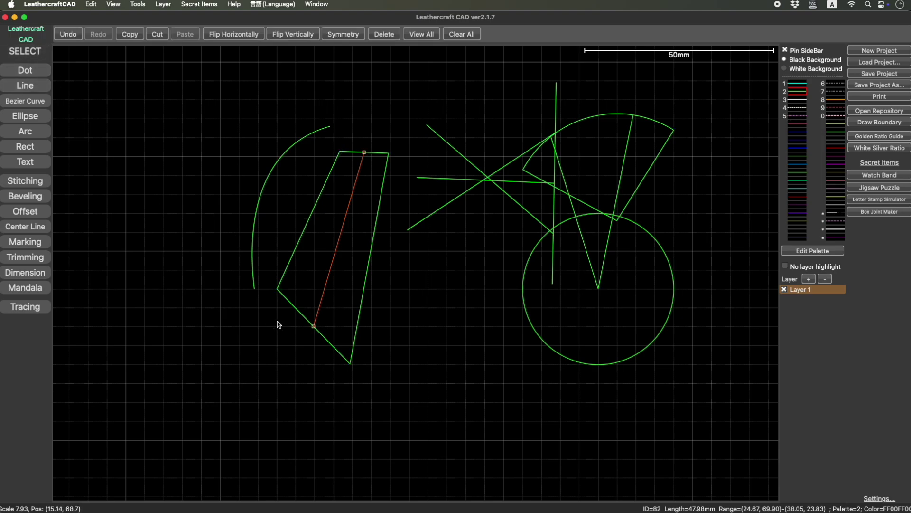
pyautogui.moveTo(403, 386); pyautogui.dragTo(268, 136)
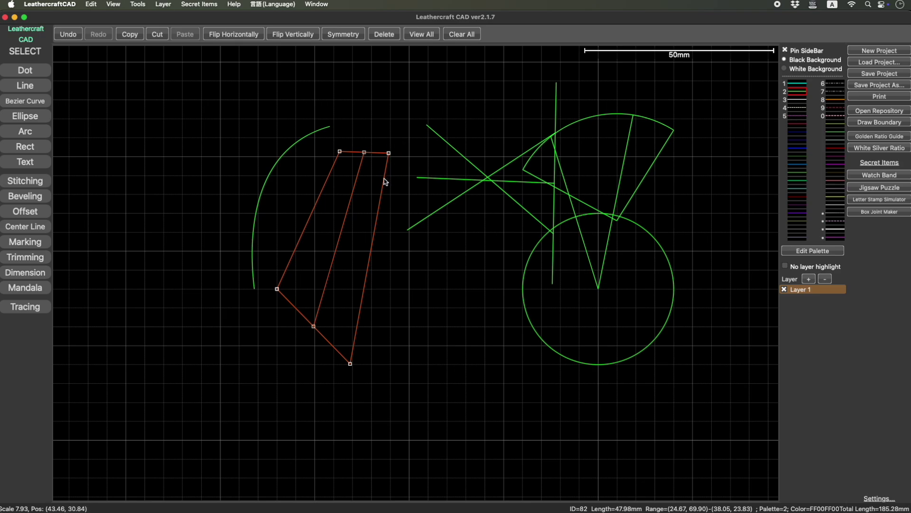
pyautogui.moveTo(387, 177); pyautogui.dragTo(410, 199)
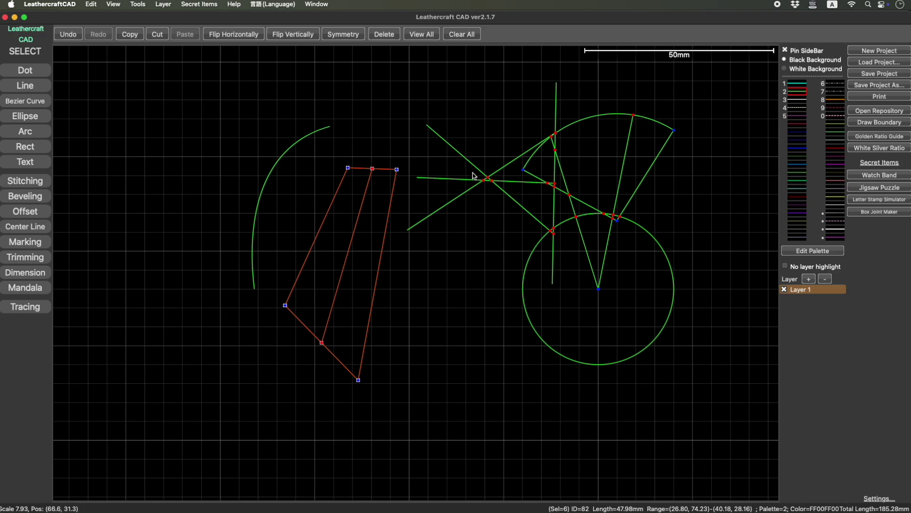
pyautogui.scroll(5, 477, 186)
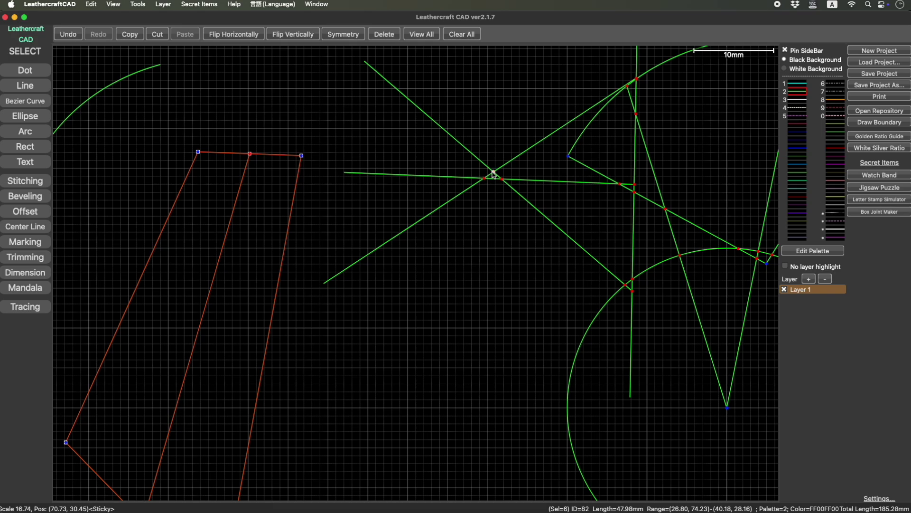
pyautogui.scroll(-3, 268, 95)
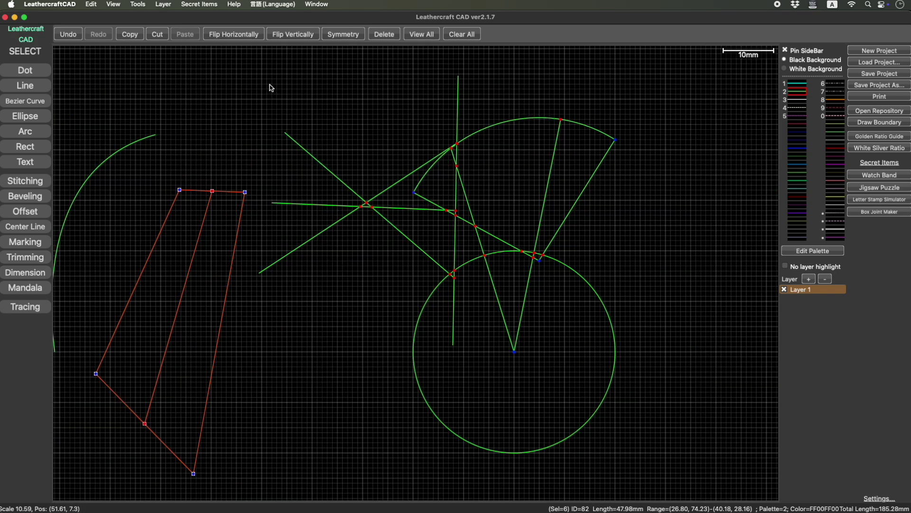
pyautogui.moveTo(270, 64); pyautogui.dragTo(486, 354)
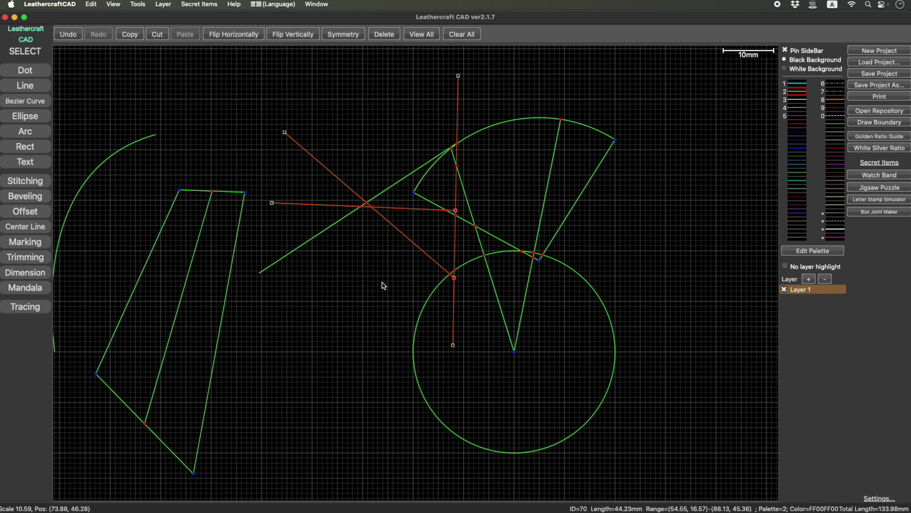
# Add the diagonal line to the selection and drag the five-line star down and left
pyautogui.keyDown('shift'); pyautogui.click(325, 231); pyautogui.keyUp('shift')
pyautogui.moveTo(334, 210); pyautogui.dragTo(318, 178)
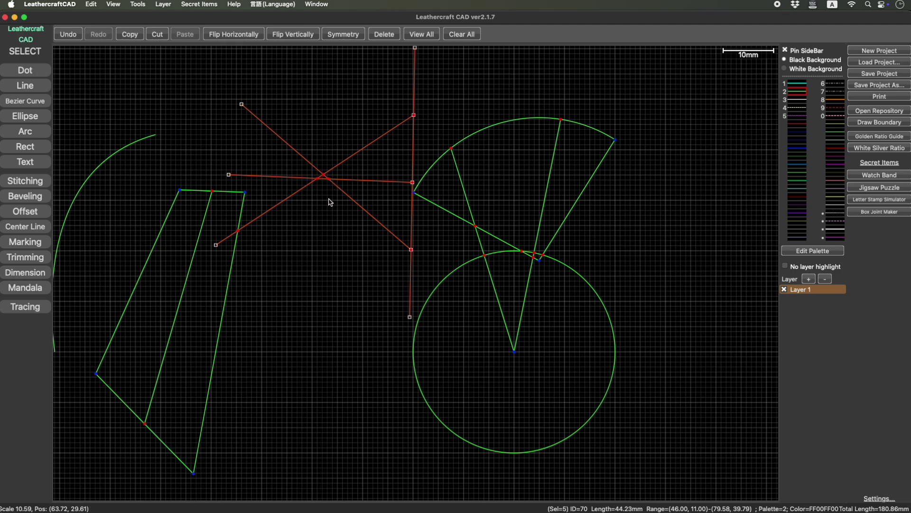
pyautogui.moveTo(338, 171); pyautogui.dragTo(303, 213)
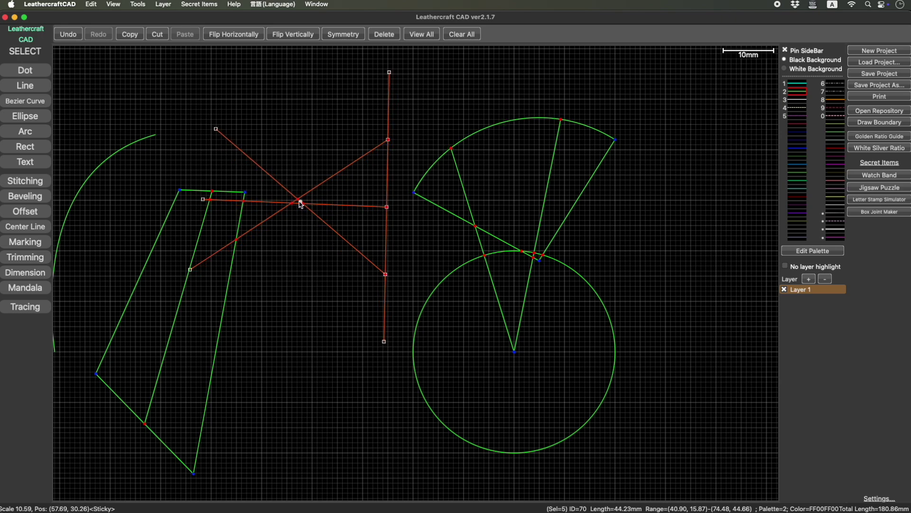
pyautogui.scroll(5, 298, 201)
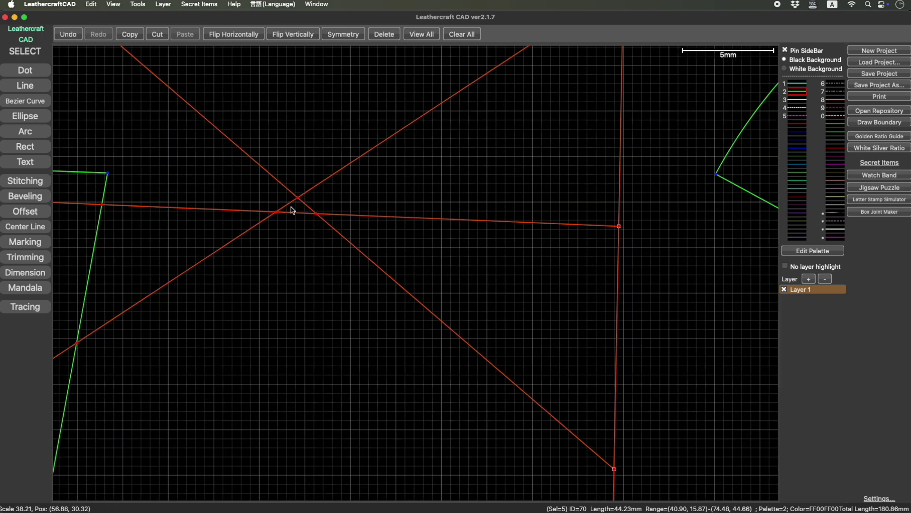
# Make the star's crossing point the snap point and drag the star over the quadrilateral's top corner
pyautogui.rightClick(297, 201)
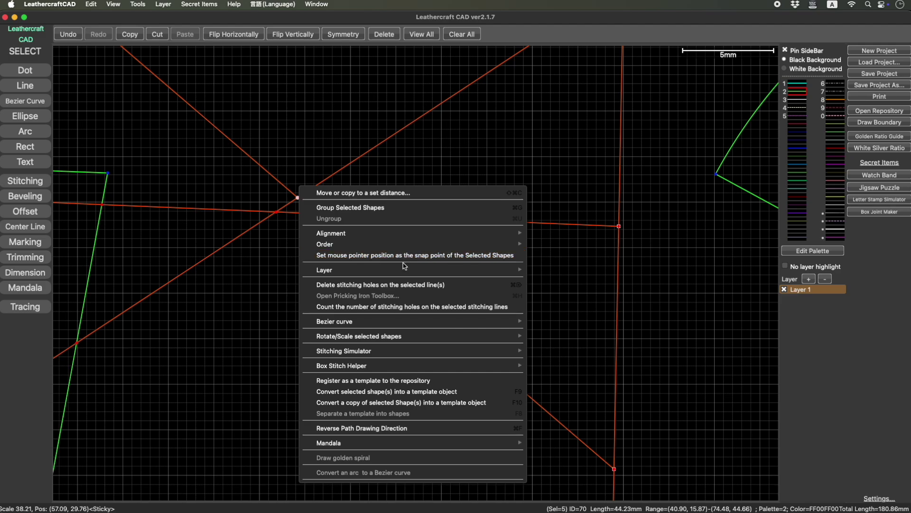
pyautogui.click(420, 256)
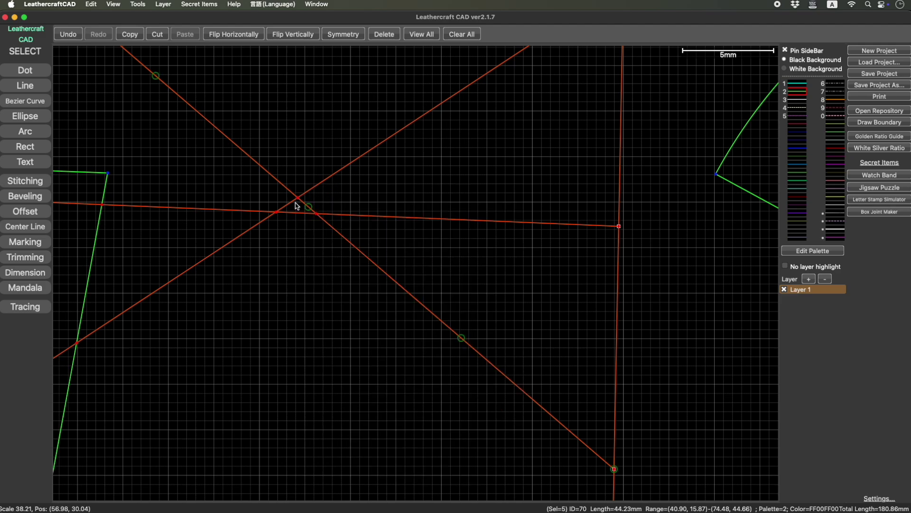
pyautogui.moveTo(326, 185); pyautogui.dragTo(340, 223, button='middle')
pyautogui.scroll(-2, 339, 226)
pyautogui.scroll(-8, 339, 227)
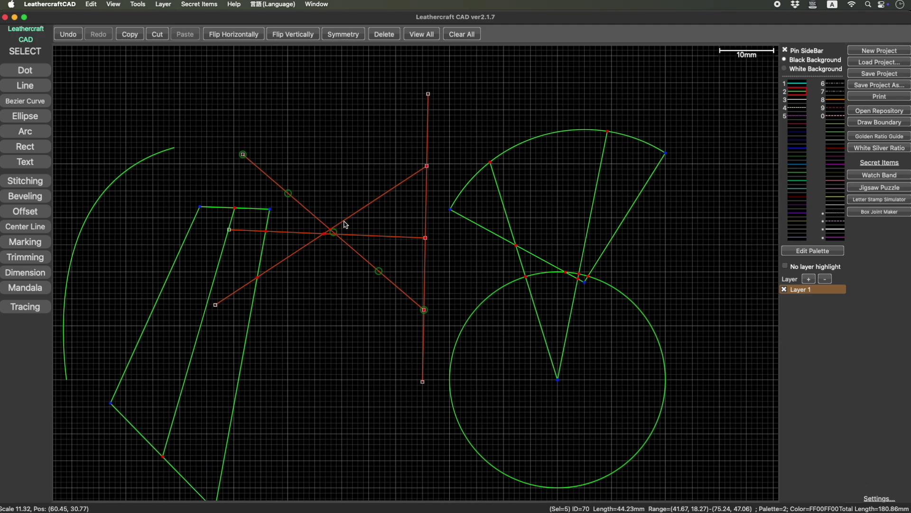
pyautogui.moveTo(345, 225); pyautogui.dragTo(364, 181)
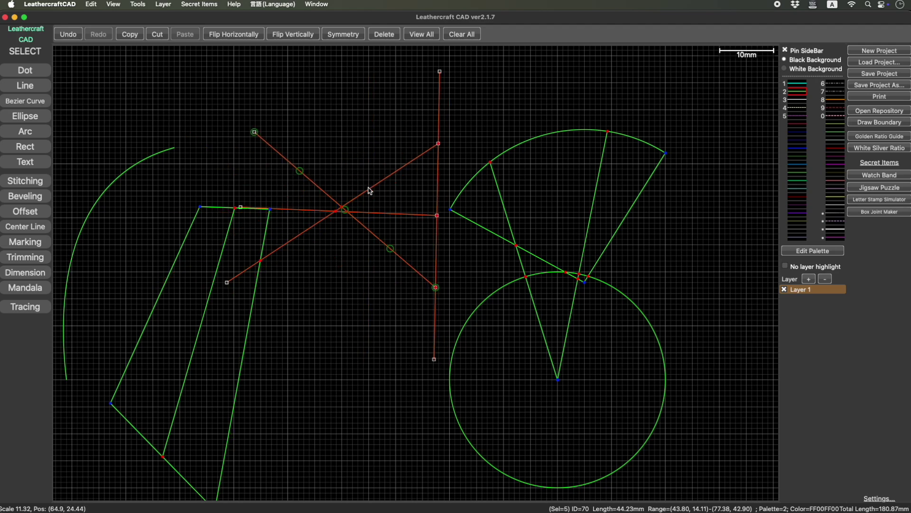
pyautogui.moveTo(364, 196); pyautogui.dragTo(293, 198)
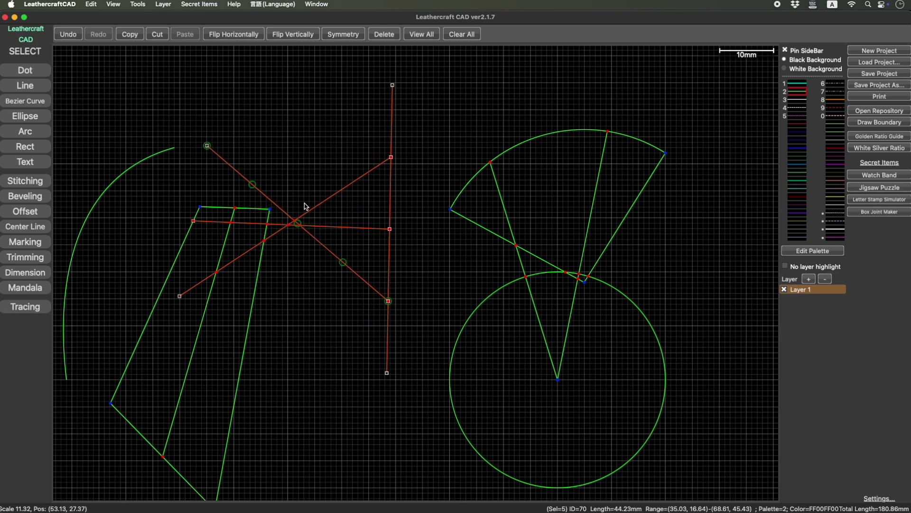
# Hide the grid and drag the star onto the quadrilateral's right side
pyautogui.press('g')
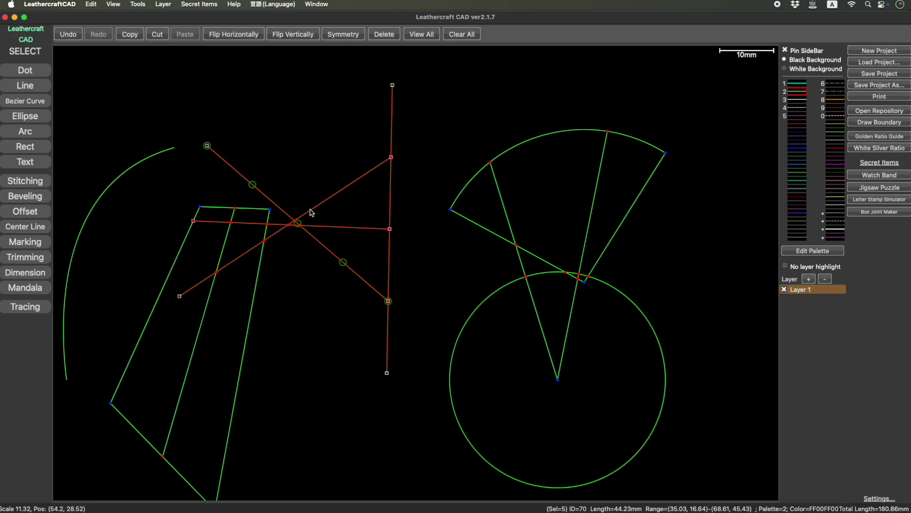
pyautogui.moveTo(312, 212); pyautogui.dragTo(348, 235)
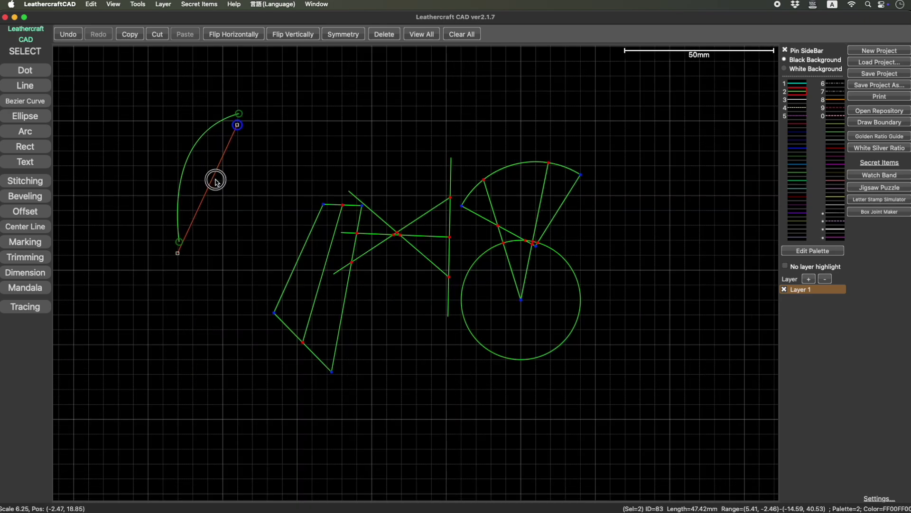
pyautogui.moveTo(215, 179); pyautogui.dragTo(219, 214)
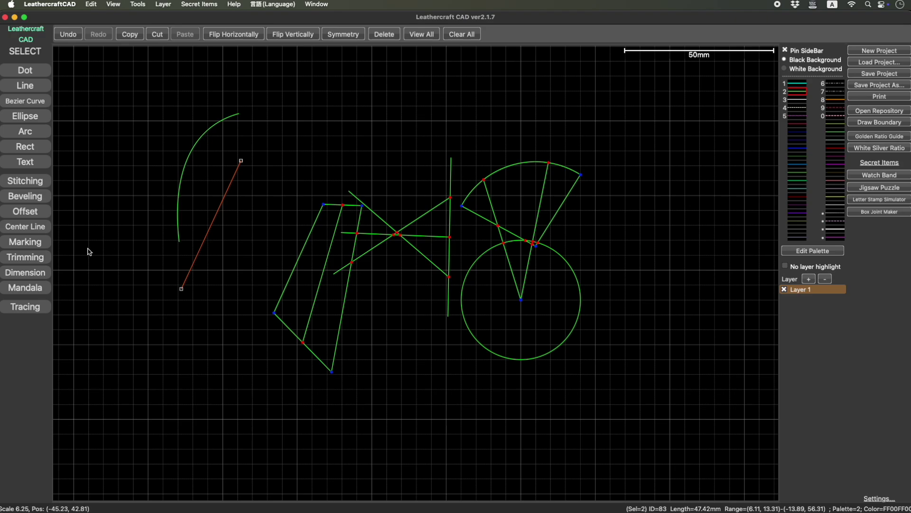
# Draw center lines from the quadrilateral's left edge to the new line, and from circle centre to bottom corner
pyautogui.click(26, 228)
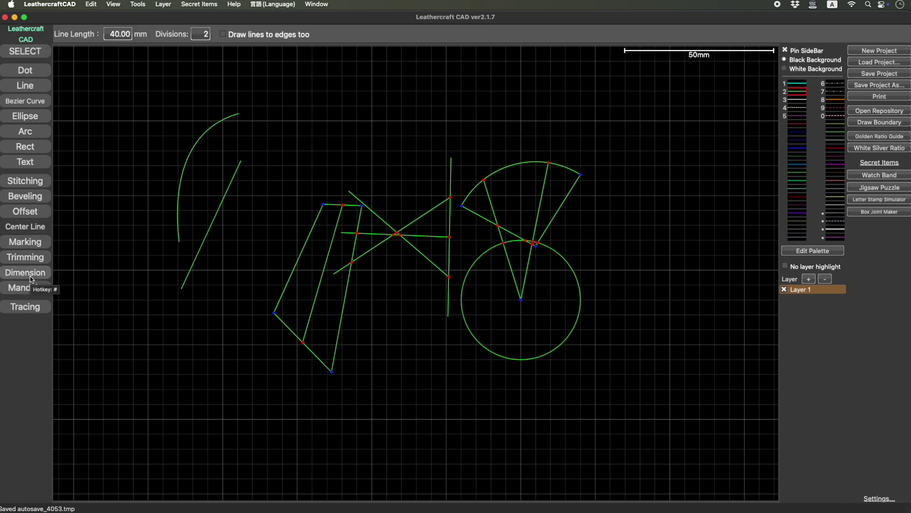
pyautogui.click(241, 161)
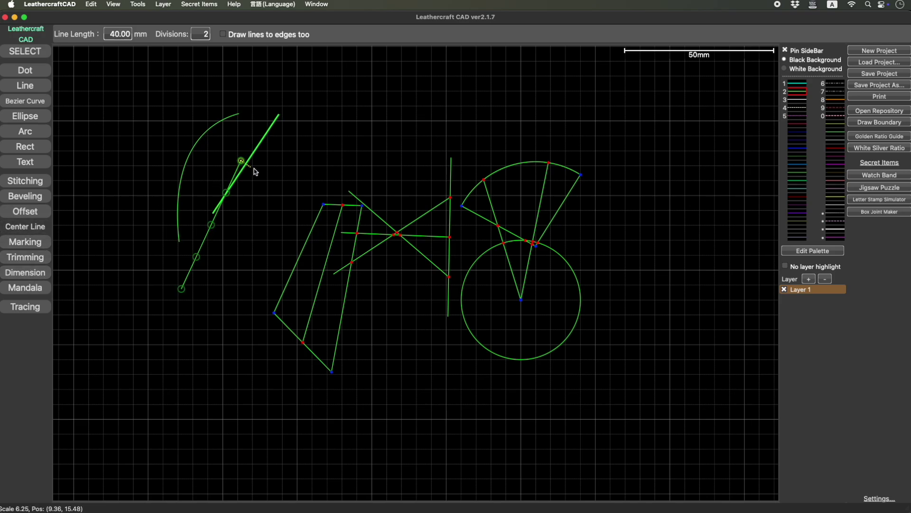
pyautogui.rightClick(323, 204)
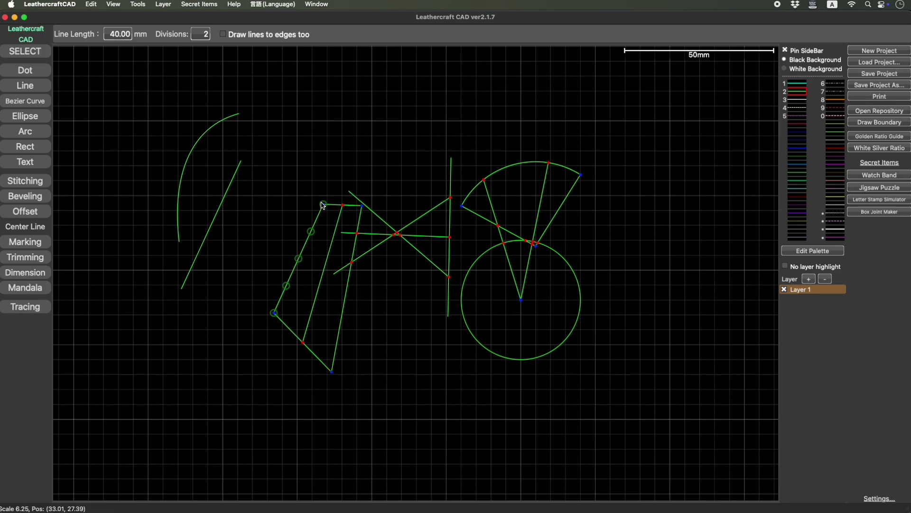
pyautogui.click(298, 258)
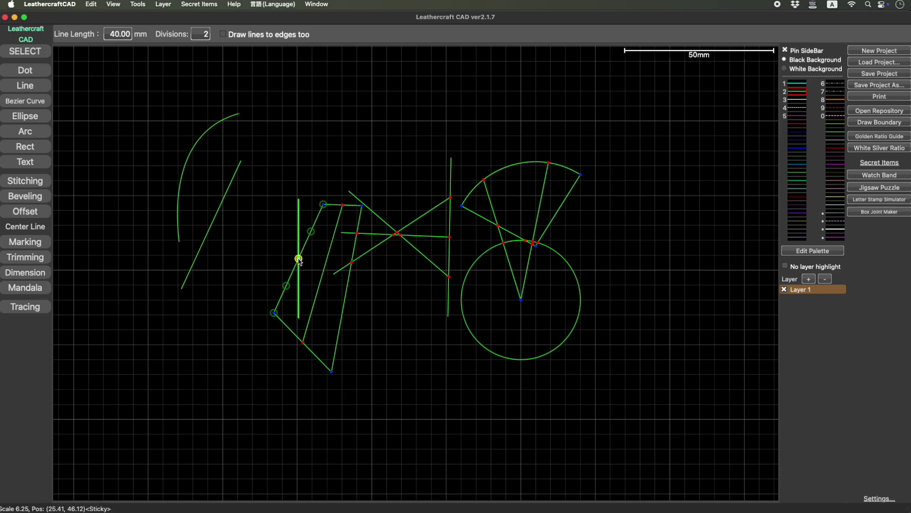
pyautogui.click(211, 225)
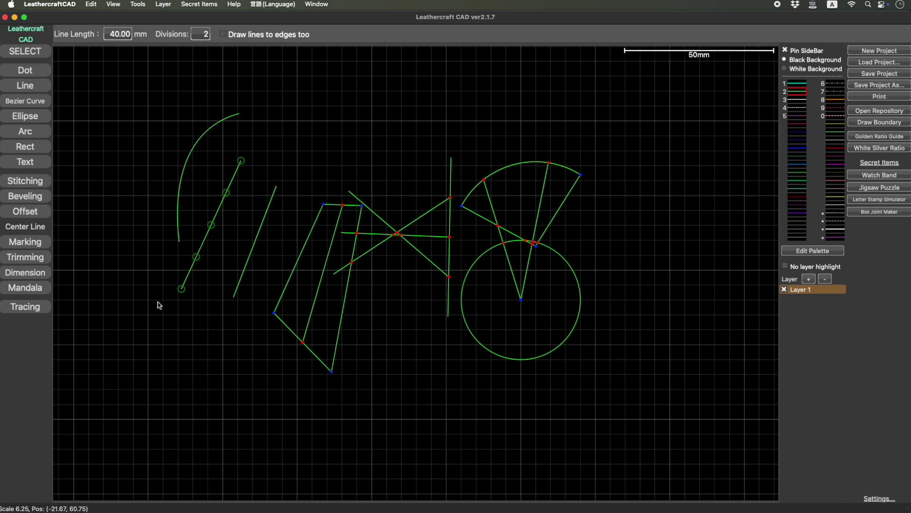
pyautogui.click(522, 300)
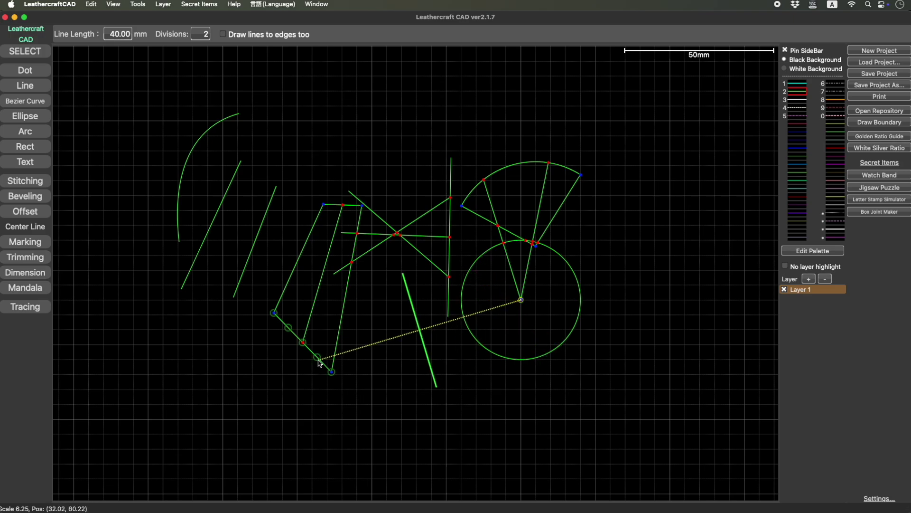
pyautogui.click(332, 372)
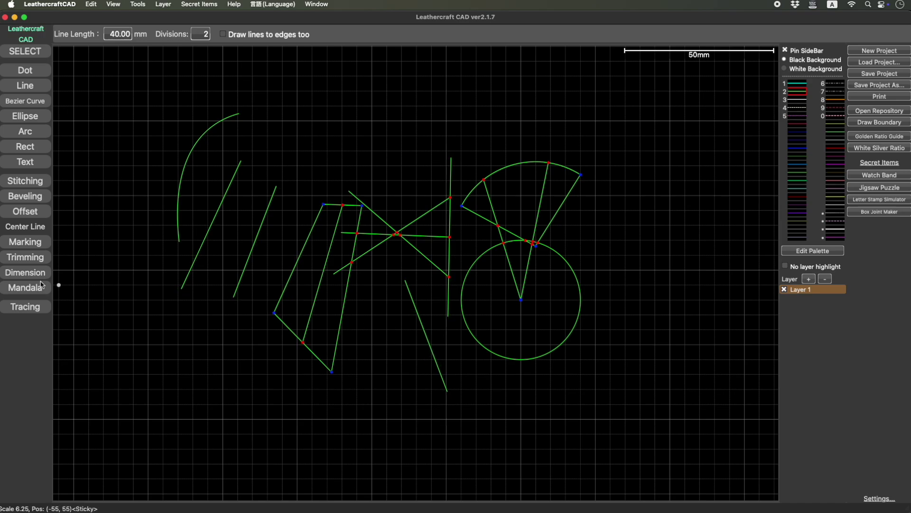
# Dimension the quadrilateral's bottom edge at 27.7 mm
pyautogui.click(32, 244)
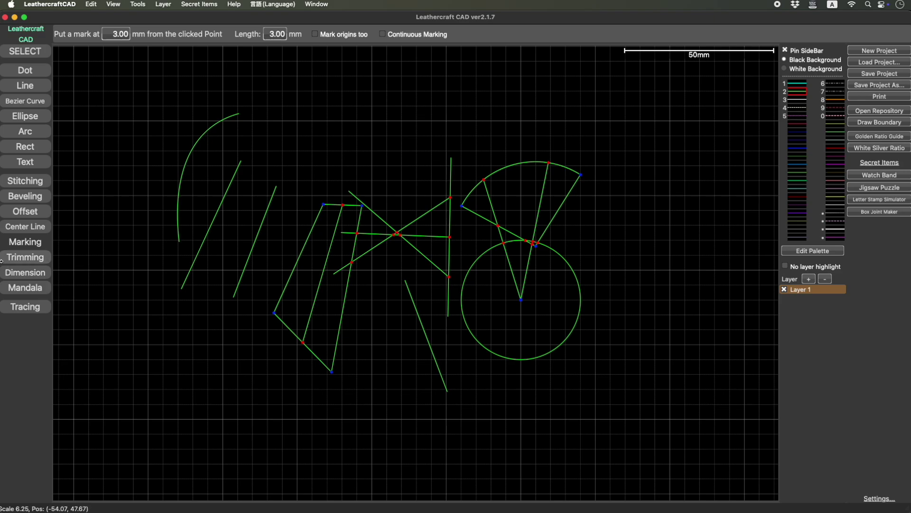
pyautogui.click(33, 273)
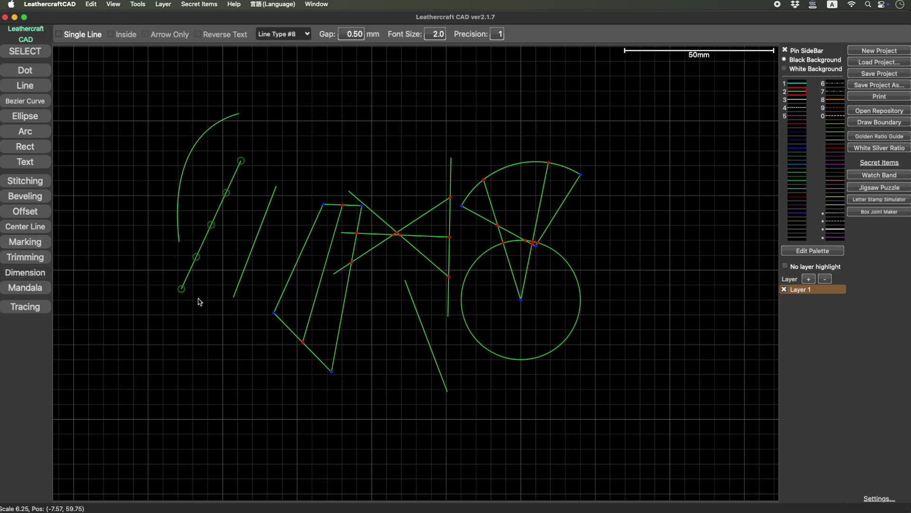
pyautogui.click(182, 290)
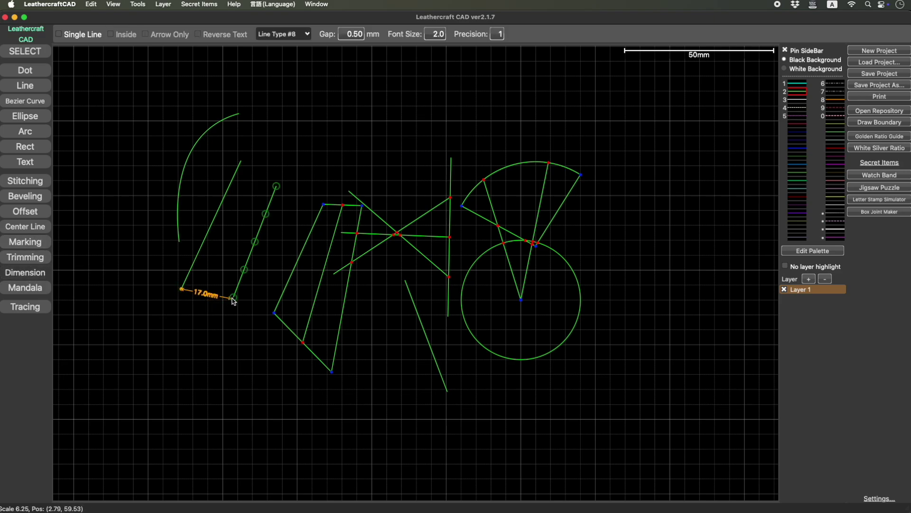
pyautogui.rightClick(265, 313)
pyautogui.click(274, 313)
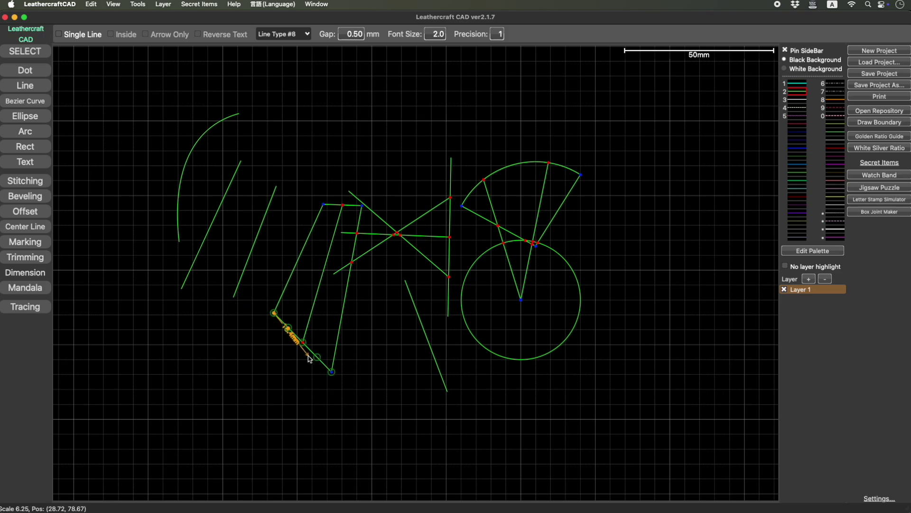
pyautogui.click(326, 384)
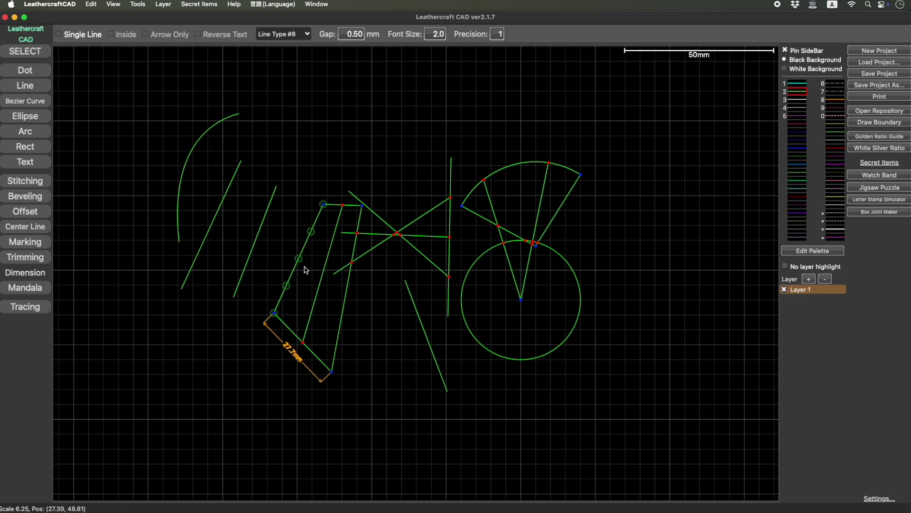
# Dimension the 15.7 mm gap between the two left slanted lines, then return to Select
pyautogui.scroll(5, 306, 356)
pyautogui.moveTo(306, 356); pyautogui.dragTo(376, 382, button='middle')
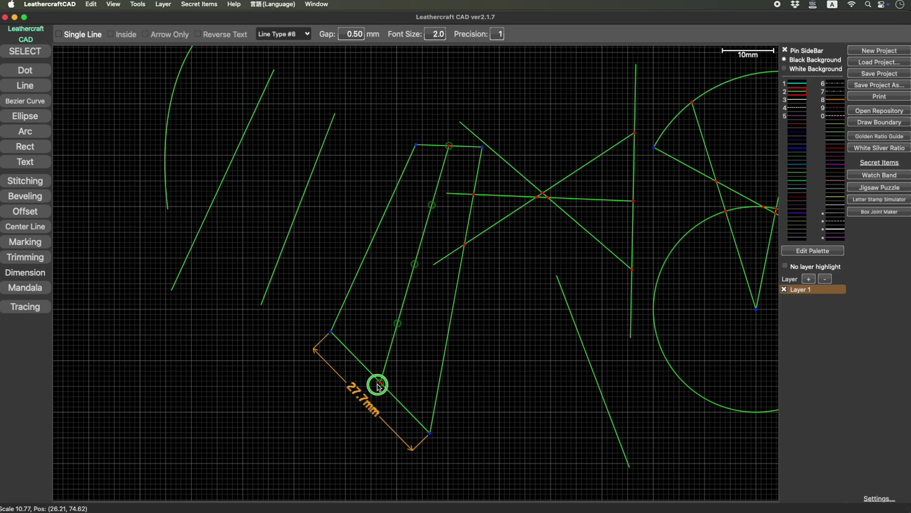
pyautogui.click(223, 179)
pyautogui.click(299, 211)
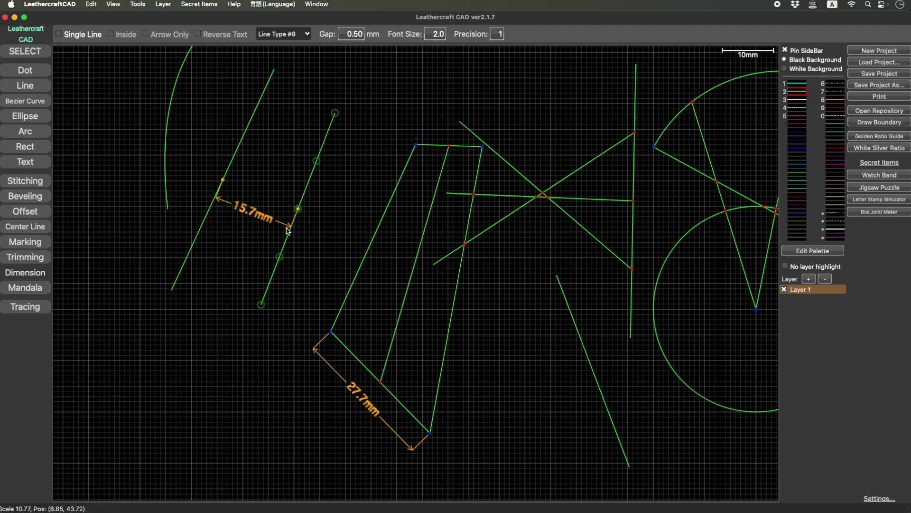
pyautogui.click(303, 209)
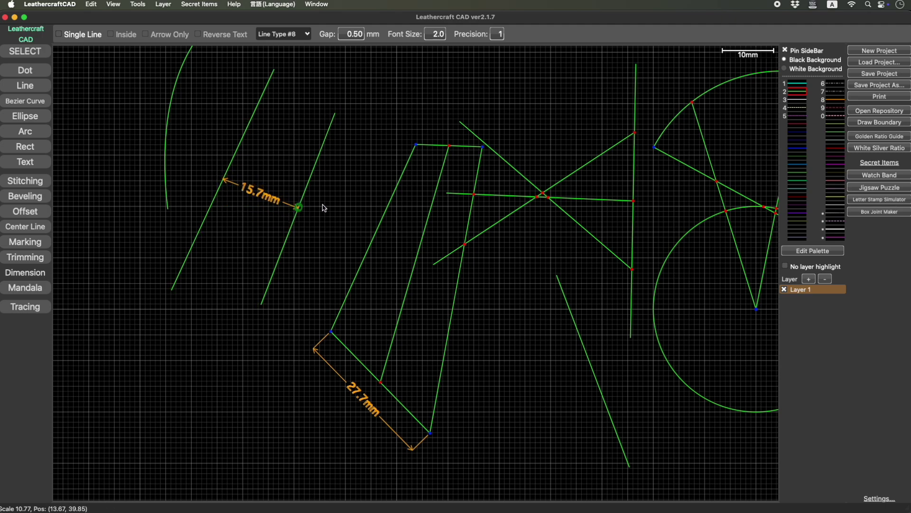
pyautogui.press('Escape')
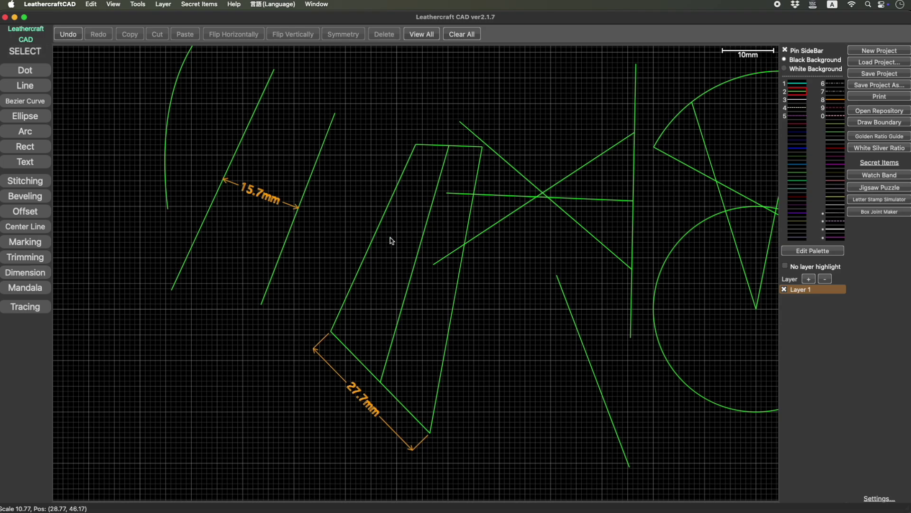
# Centre the drawing and place 'Leathercraft CAD' text in Helvetica 18.0 above the sketch
pyautogui.scroll(-5, 391, 240)
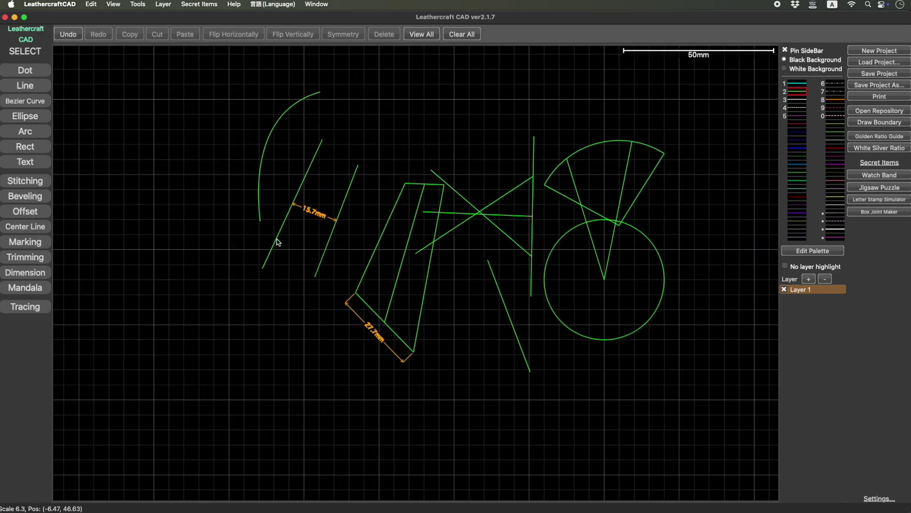
pyautogui.moveTo(276, 240); pyautogui.dragTo(378, 237)
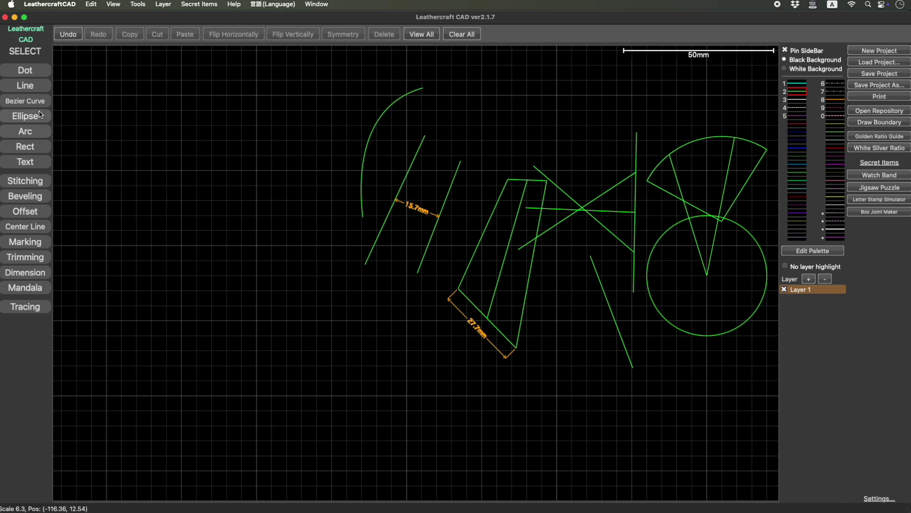
pyautogui.click(34, 167)
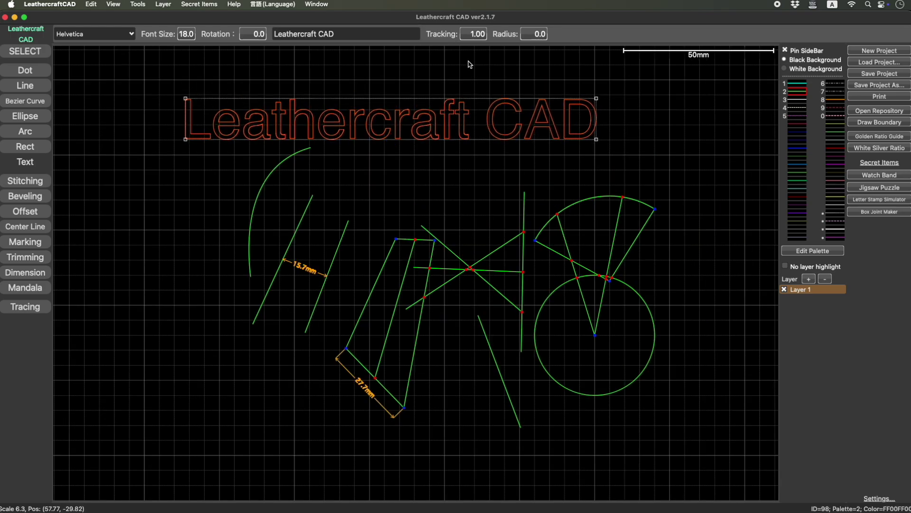
# Try different tracking spacings on the 'Leathercraft CAD' text
pyautogui.click(478, 33)
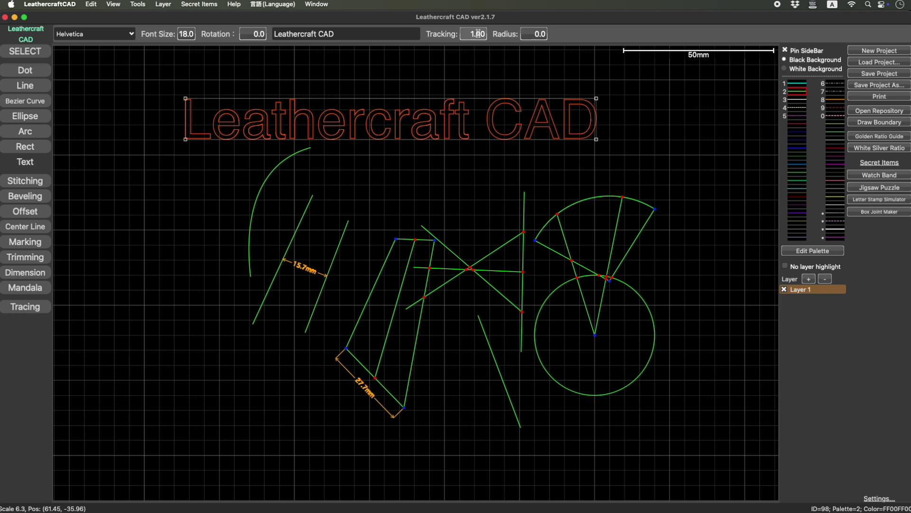
pyautogui.scroll(9, 478, 33)
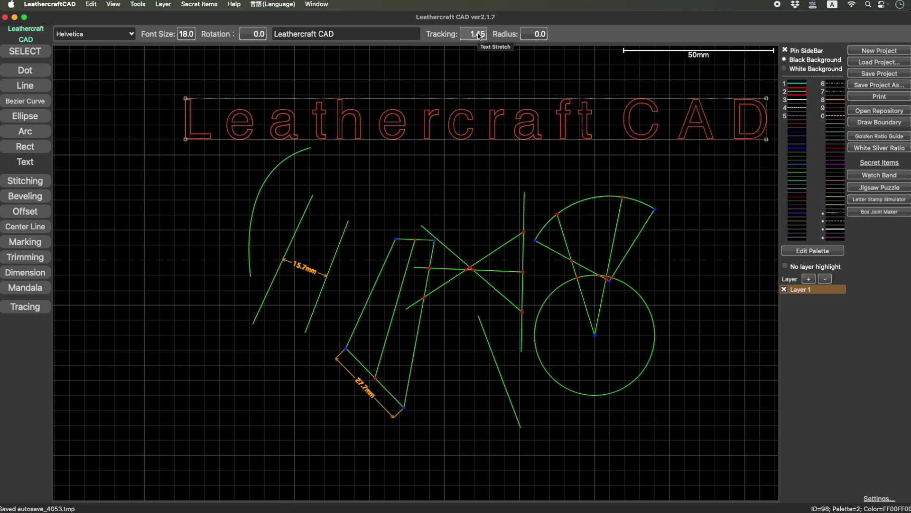
pyautogui.scroll(-16, 478, 34)
pyautogui.scroll(7, 478, 34)
pyautogui.scroll(4, 478, 35)
pyautogui.scroll(-12, 478, 35)
pyautogui.scroll(12, 478, 34)
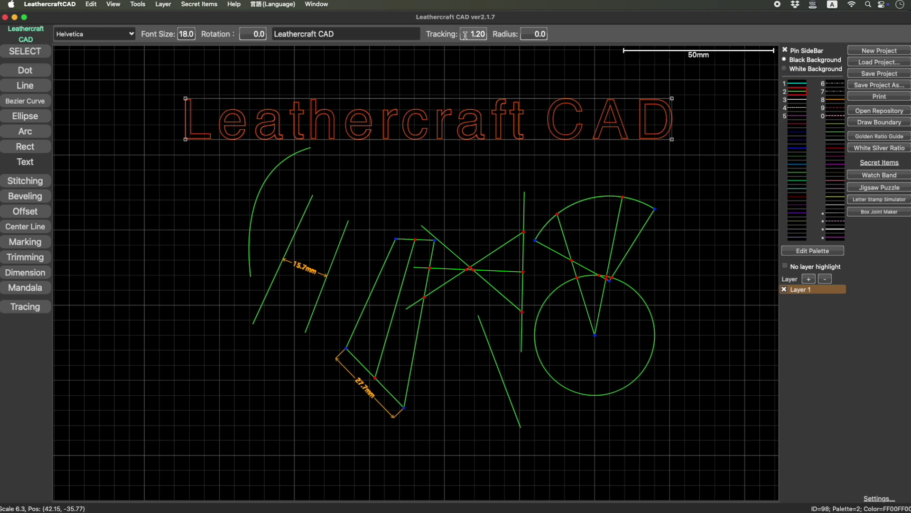
# Move the text left above the arc and set its tracking back to 1.00
pyautogui.moveTo(284, 124); pyautogui.dragTo(147, 125)
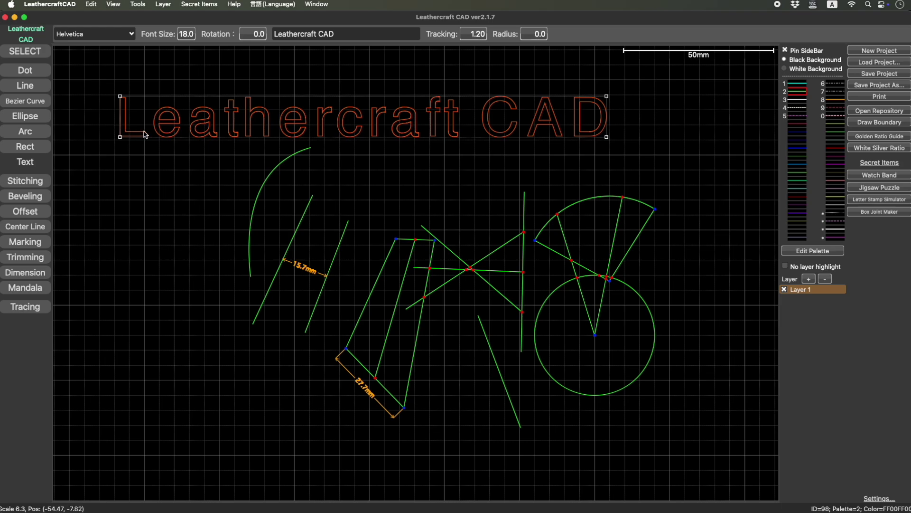
pyautogui.moveTo(466, 36); pyautogui.dragTo(463, 132)
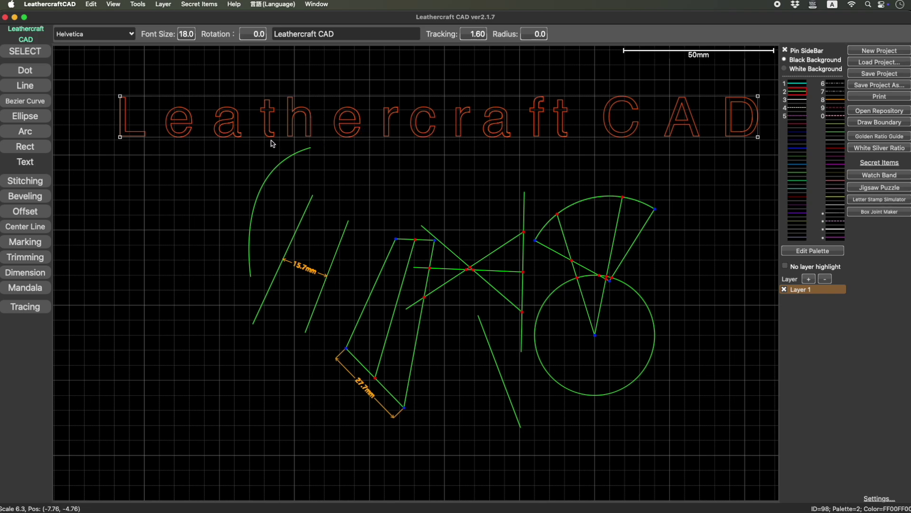
pyautogui.scroll(-5, 479, 36)
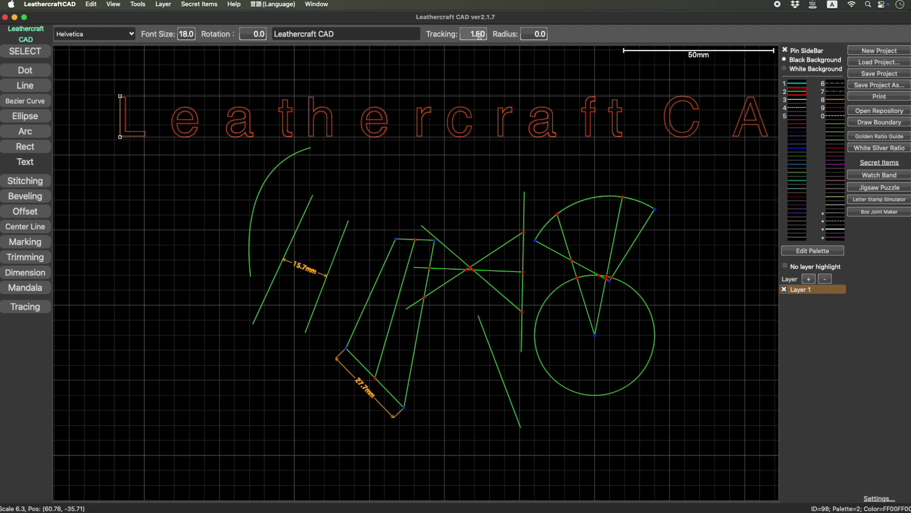
pyautogui.scroll(-1, 479, 36)
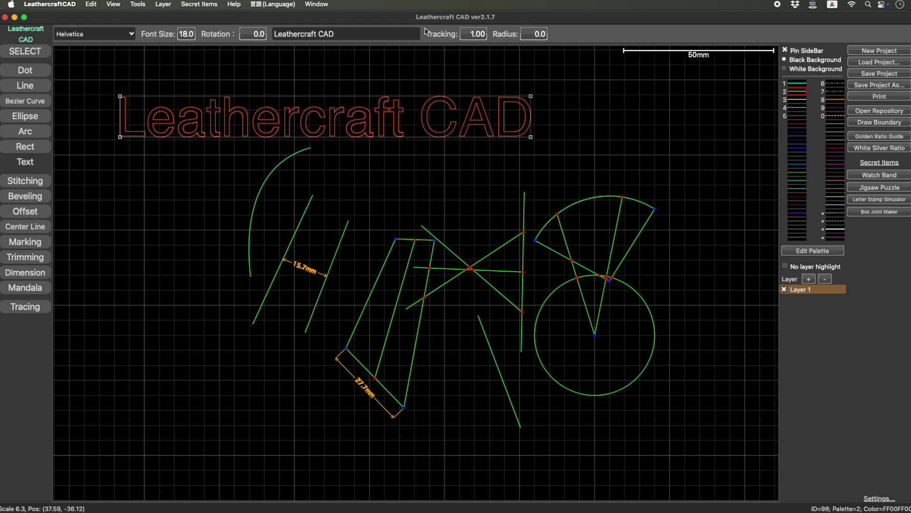
# Deselect the title text and scroll to reveal blank canvas right of the drawing
pyautogui.click(537, 179)
pyautogui.hscroll(10, 537, 179)
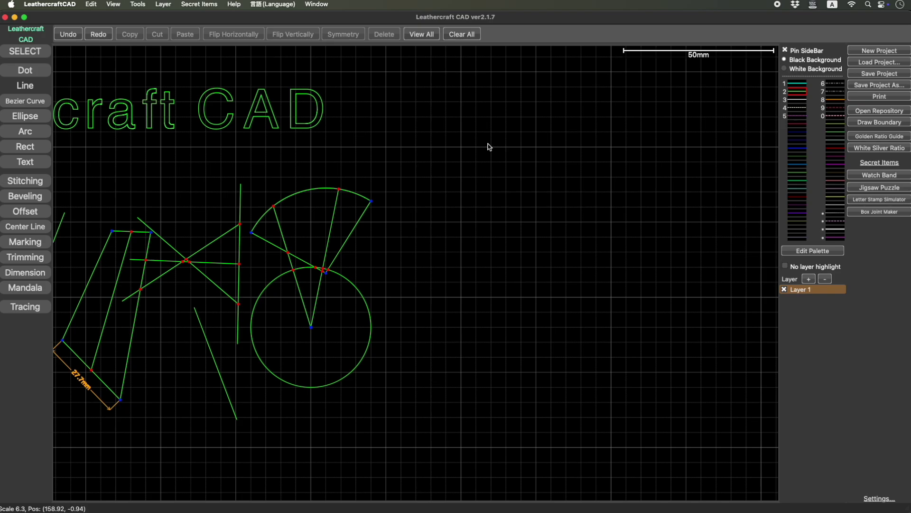
# Draw a 62.65 mm line up-right, then a 71.22 mm line from its top end
pyautogui.moveTo(521, 103); pyautogui.dragTo(432, 269)
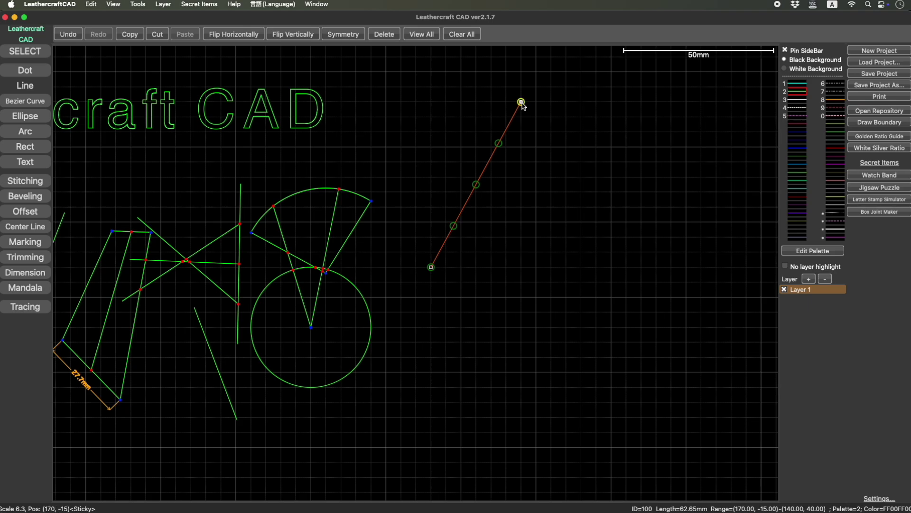
pyautogui.moveTo(521, 102); pyautogui.dragTo(481, 206, button='middle')
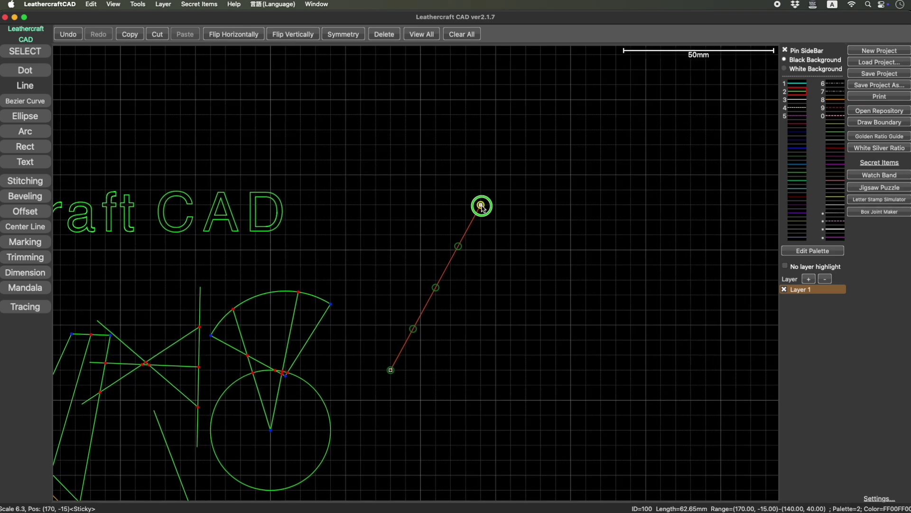
pyautogui.moveTo(481, 205); pyautogui.dragTo(674, 113)
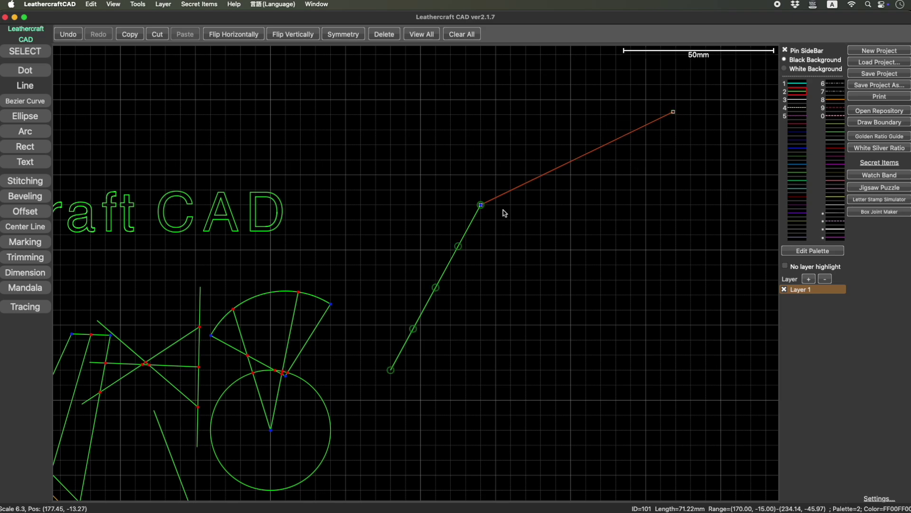
# Bevel the corner between the 62.65 mm and 71.22 mm lines with a 20.00 mm radius
pyautogui.click(23, 201)
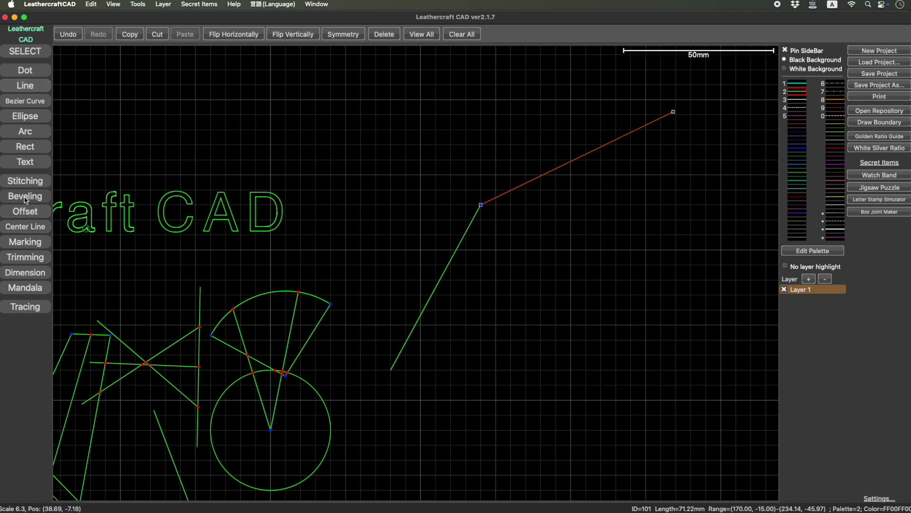
pyautogui.click(459, 253)
pyautogui.click(544, 176)
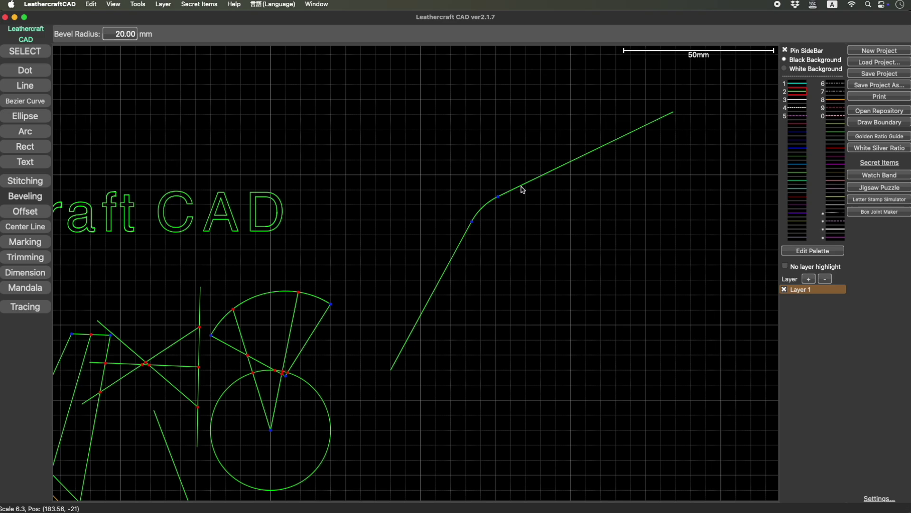
pyautogui.moveTo(378, 269)
pyautogui.mouseDown()
pyautogui.moveTo(529, 224)
pyautogui.moveTo(531, 210)
pyautogui.mouseUp()
pyautogui.scroll(-5, 531, 211)
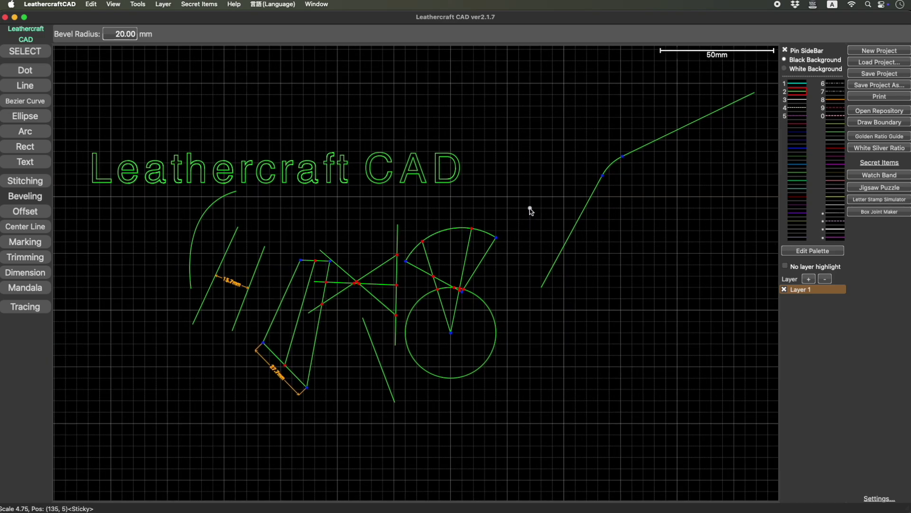
pyautogui.moveTo(526, 218); pyautogui.dragTo(514, 238)
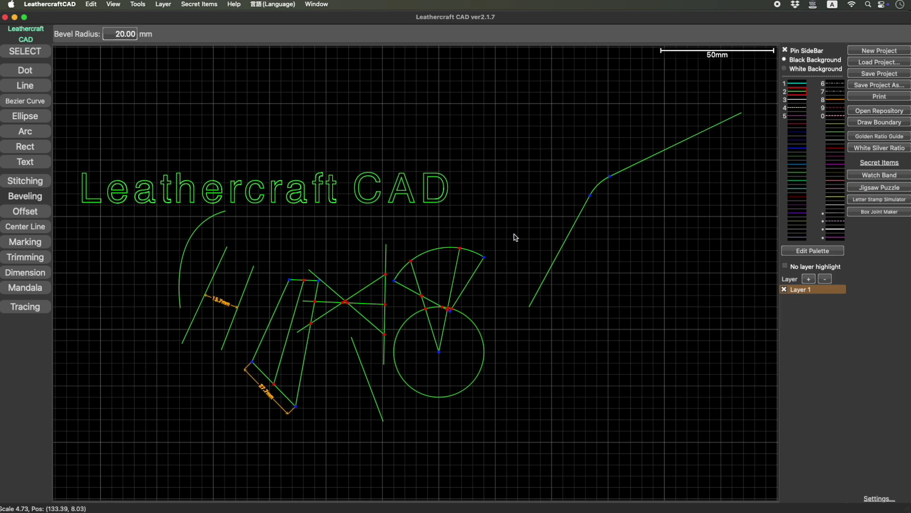